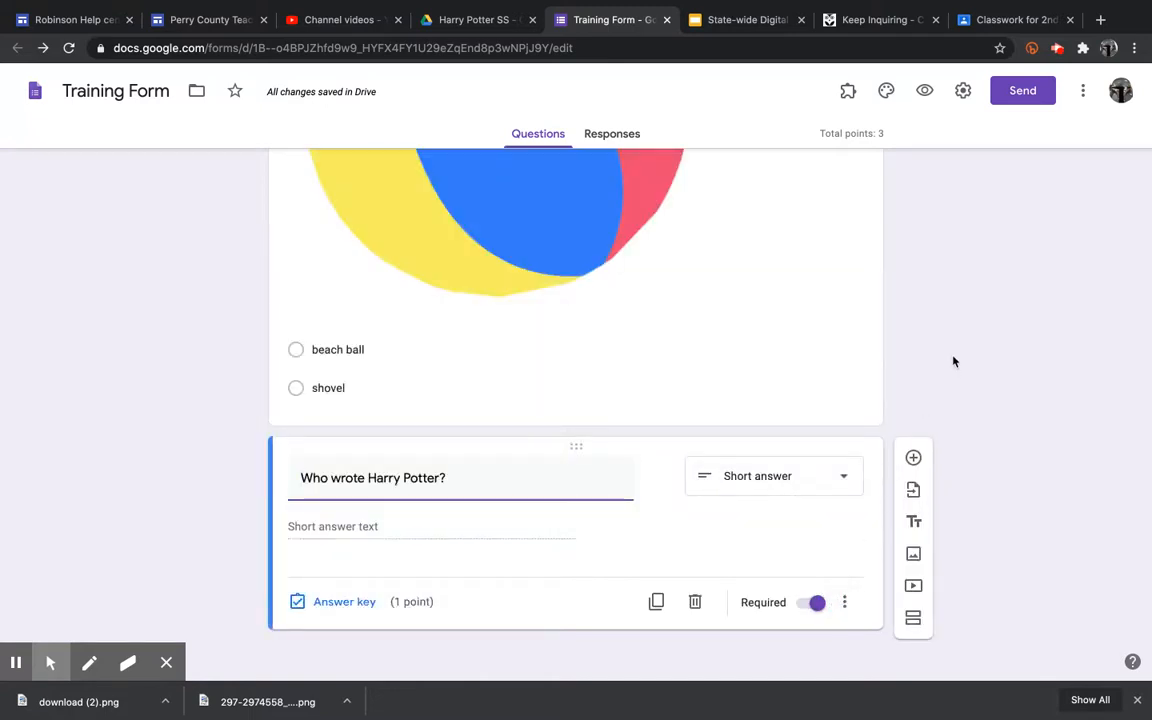
Add a new question below "Who wrote Harry Potter?" and set its type to Checkboxes.
{"action": "left_click", "coordinate": [913, 458]}
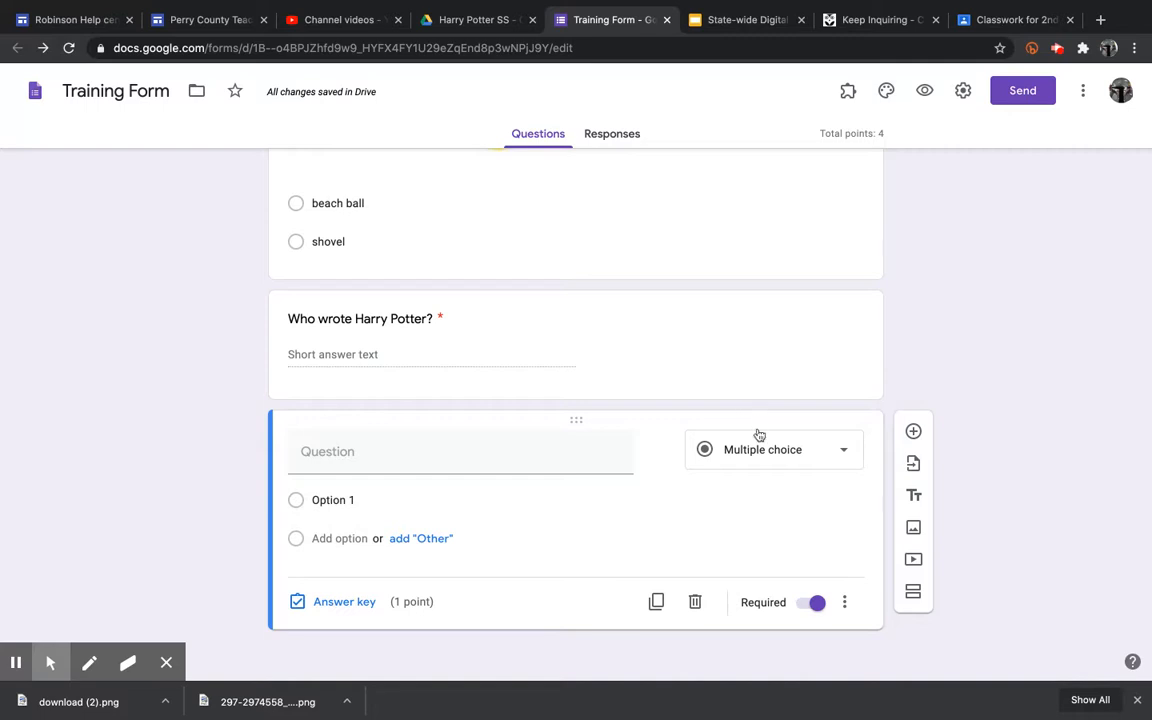
{"action": "left_click", "coordinate": [770, 458]}
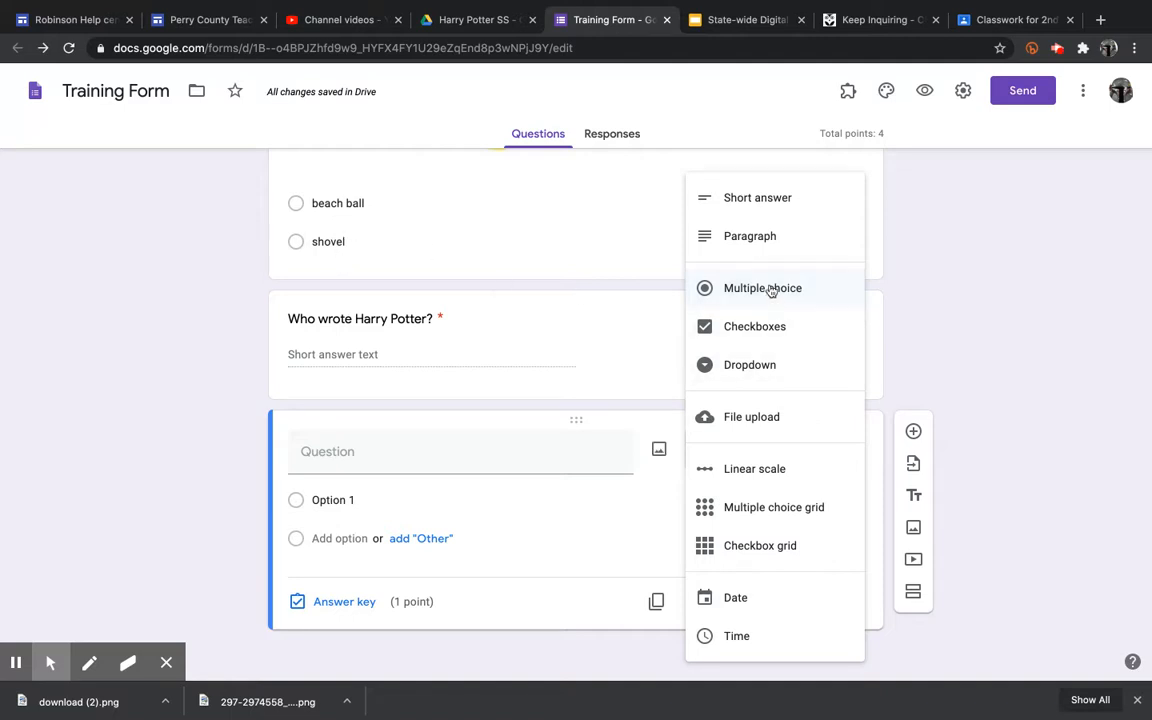
{"action": "left_click", "coordinate": [732, 330]}
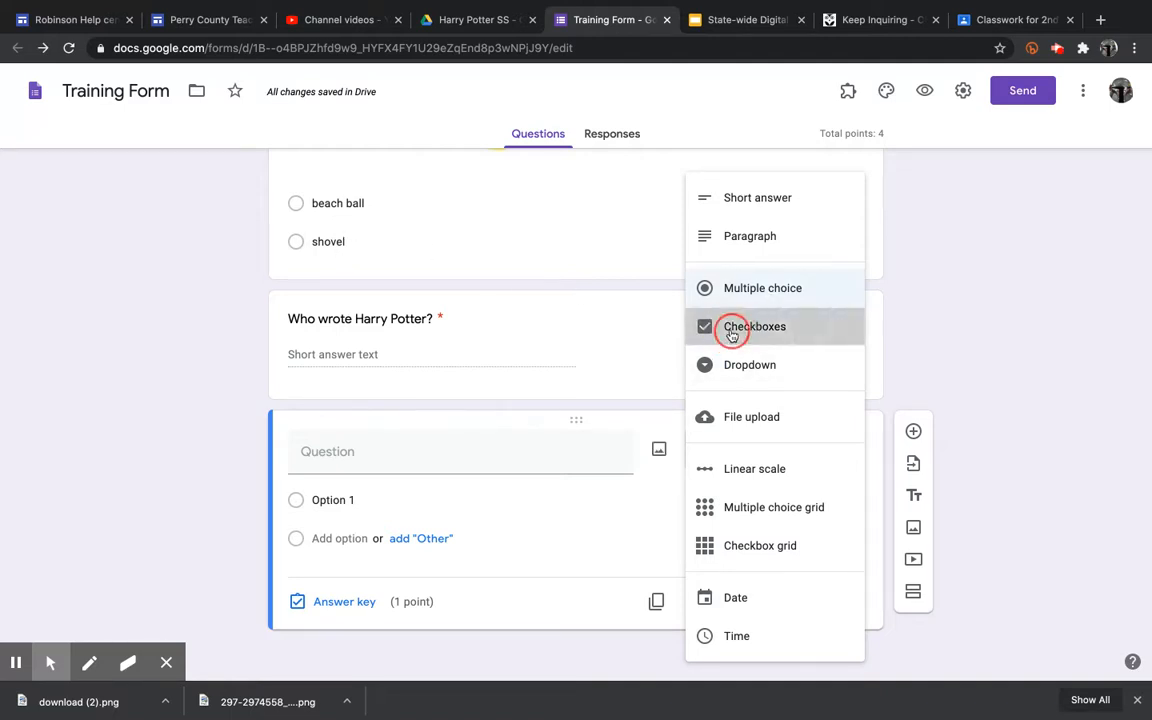
Enter "Select Three characteristics of the character Harry Potter." as the text of the new checkbox question.
{"action": "left_click", "coordinate": [377, 464]}
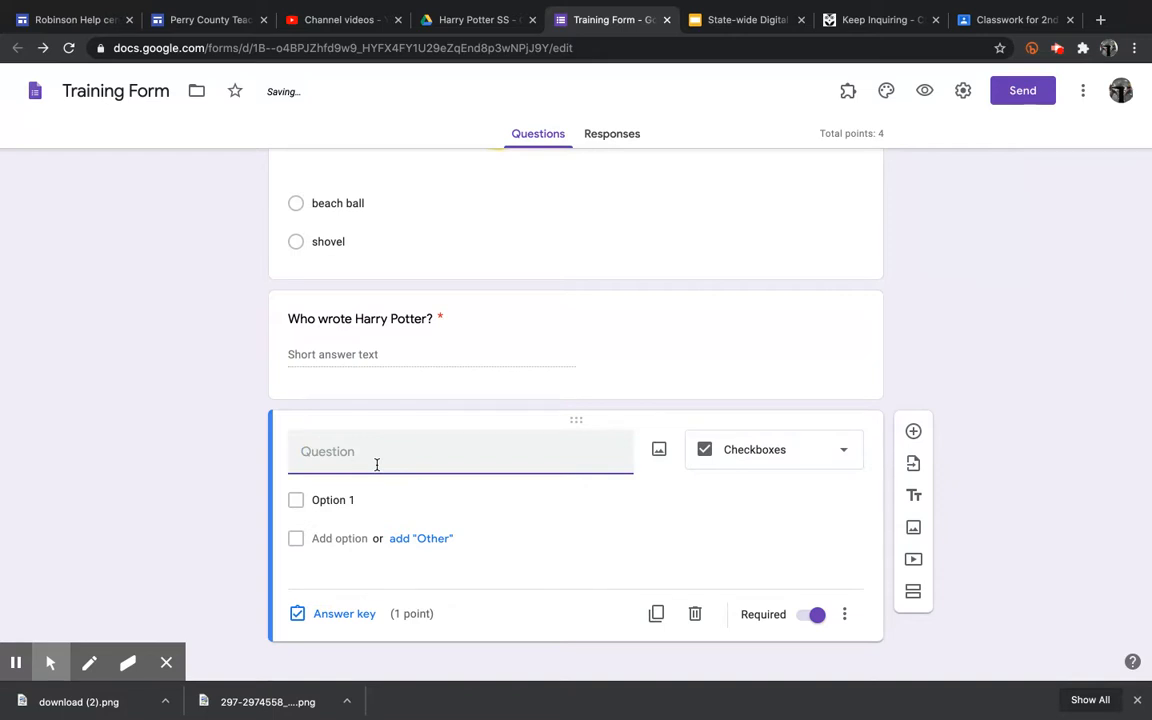
{"action": "type", "text": "Select Three options that"}
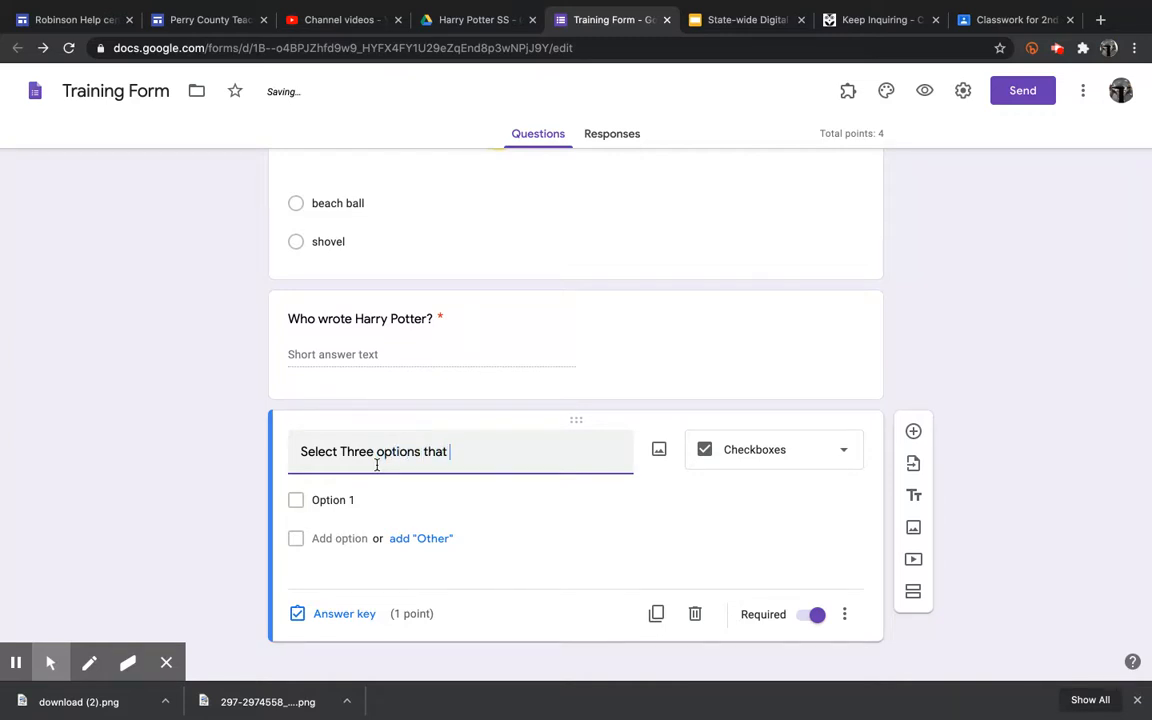
{"action": "key", "text": "BackSpace"}
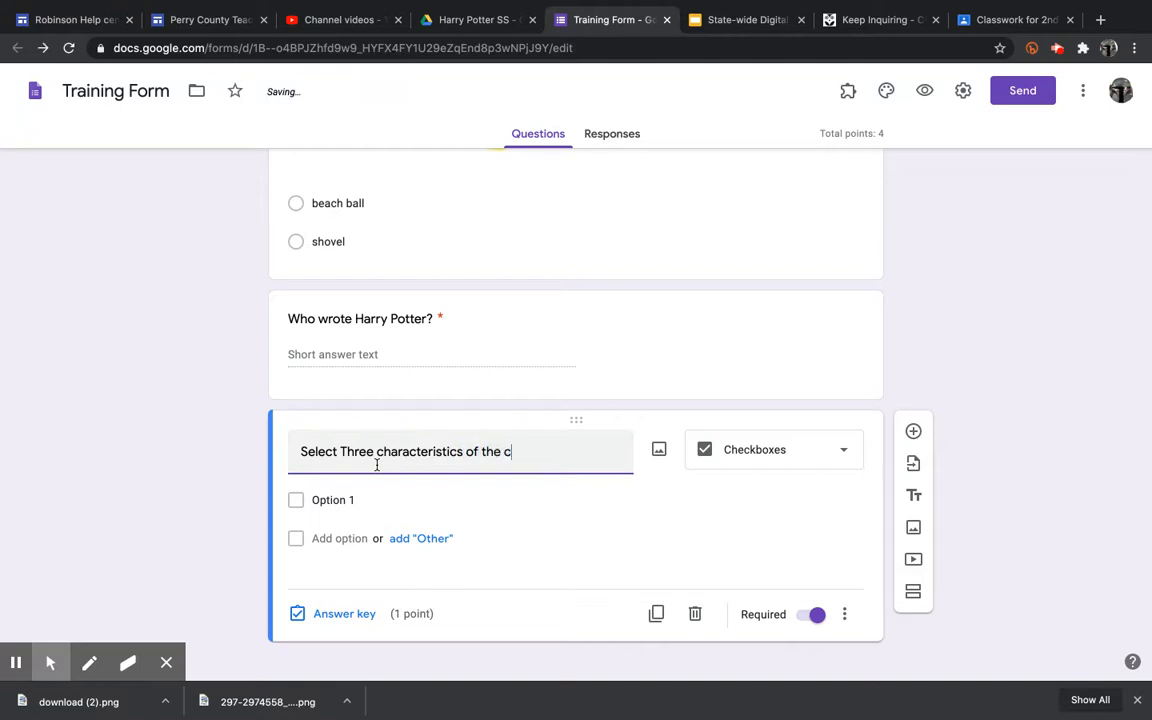
{"action": "type", "text": "racter"}
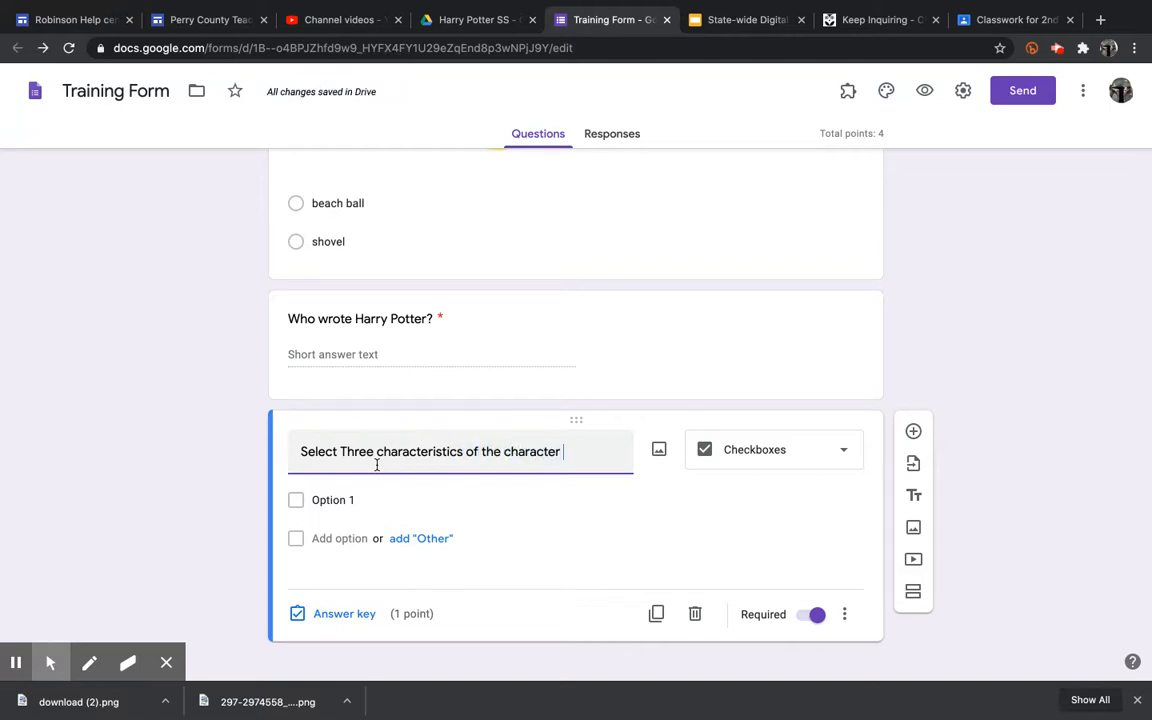
{"action": "type", "text": "Potter."}
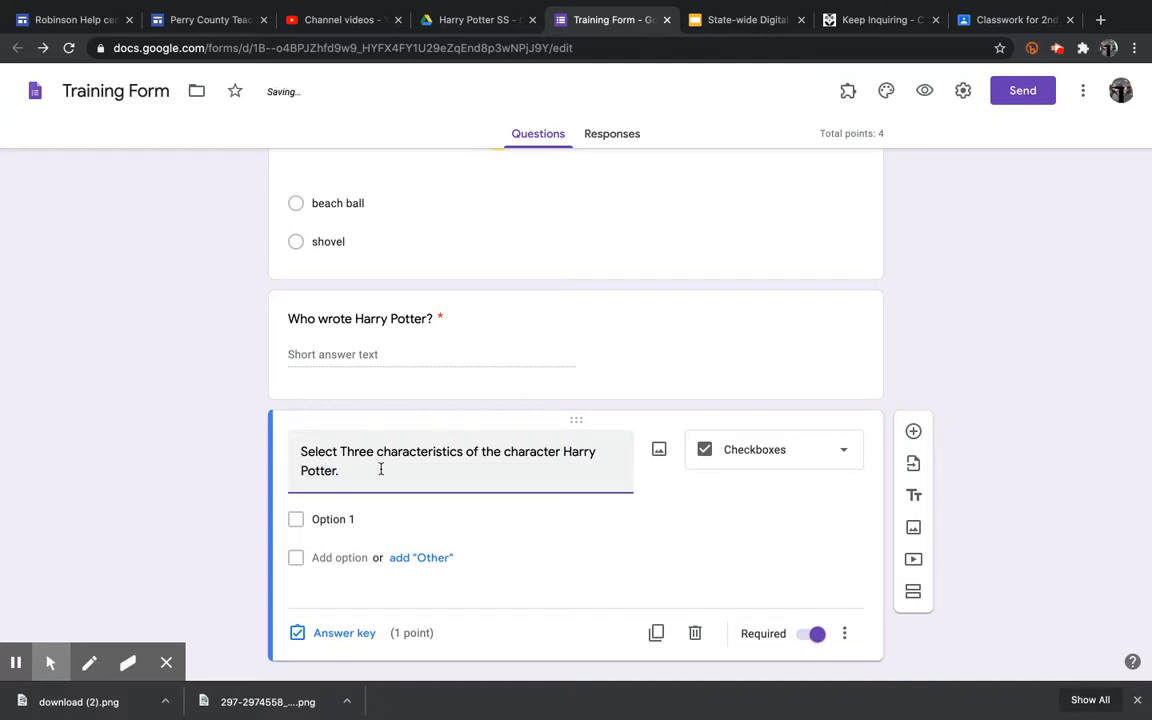
Add four more answer choices, Option 2 through Option 5, to the checkbox question.
{"action": "left_click", "coordinate": [335, 557]}
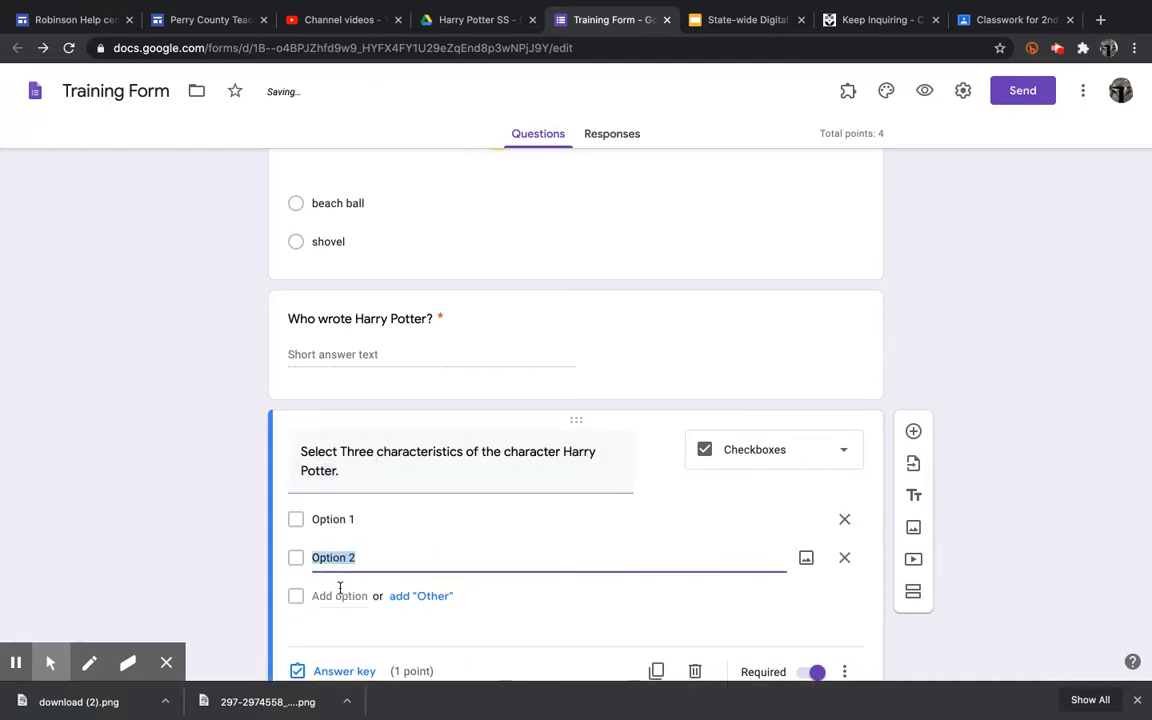
{"action": "left_click", "coordinate": [334, 593]}
{"action": "left_click", "coordinate": [336, 632]}
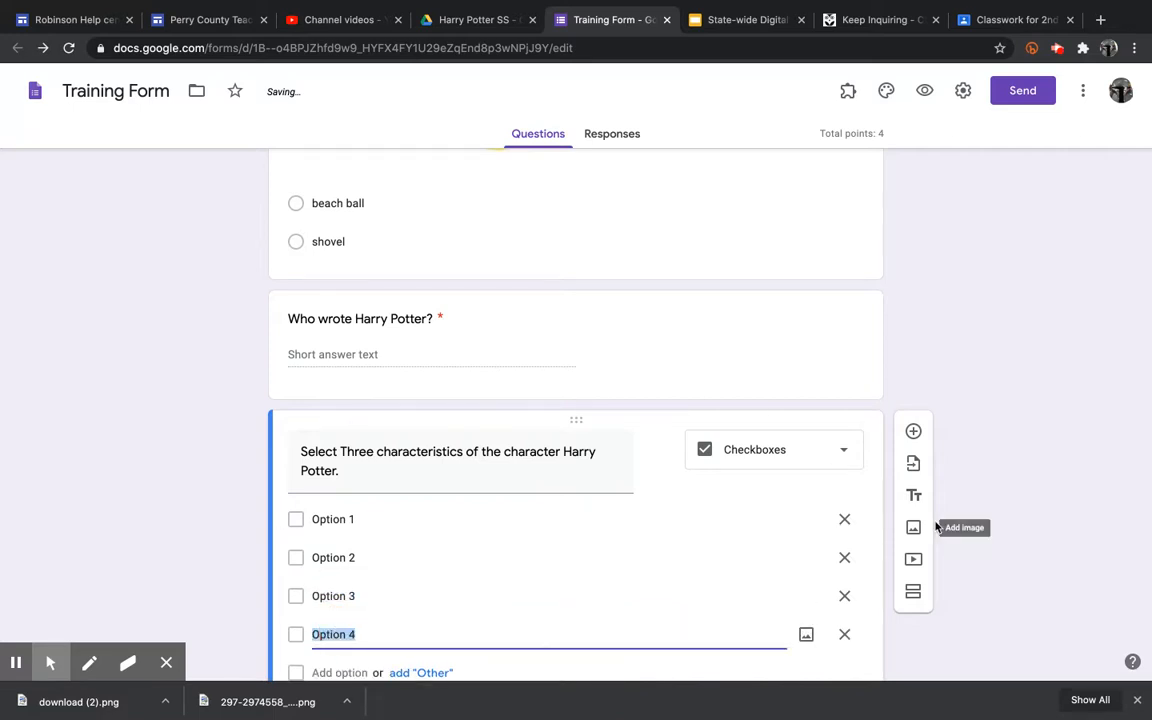
{"action": "left_click", "coordinate": [360, 671]}
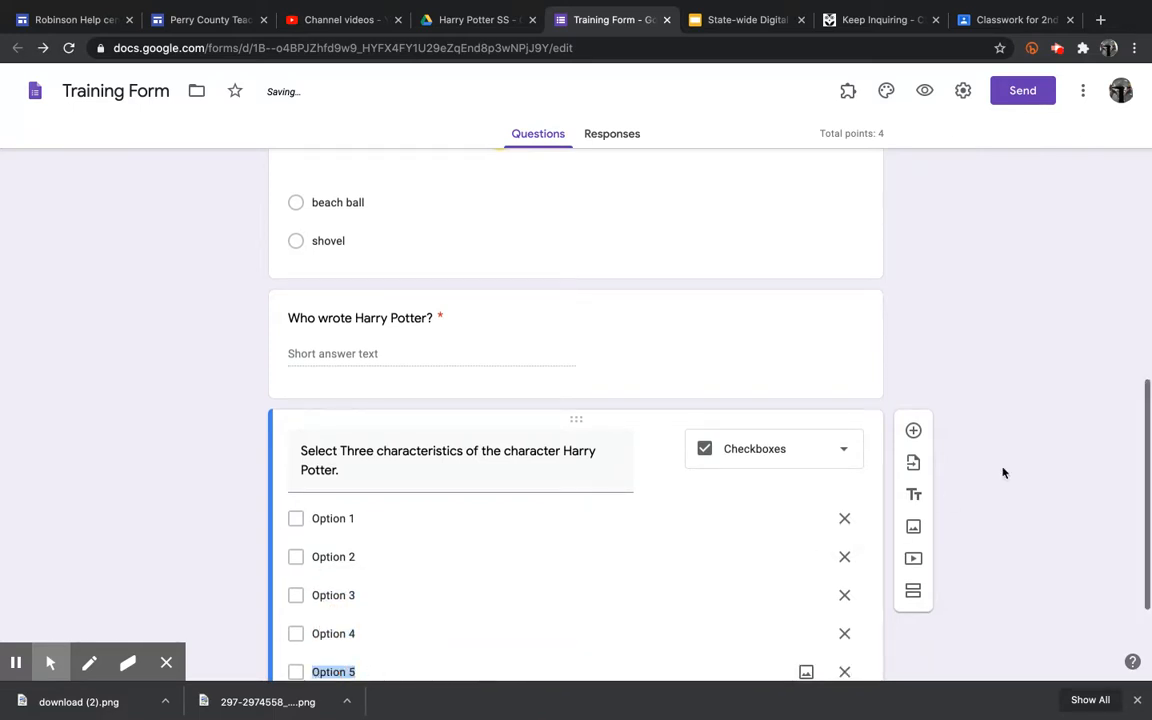
Mark Option 1, Option 3 and Option 4 as the correct answers in the checkbox question's answer key.
{"action": "scroll", "coordinate": [1062, 437], "scroll_direction": "down", "scroll_amount": 3}
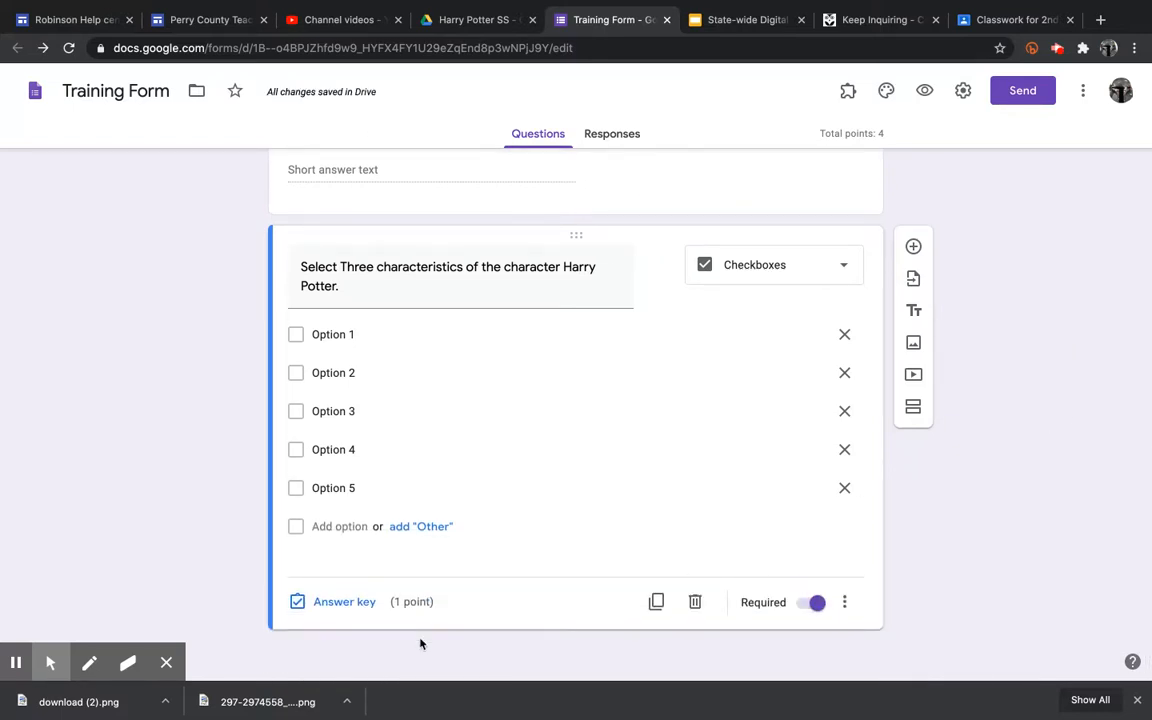
{"action": "left_click", "coordinate": [333, 604]}
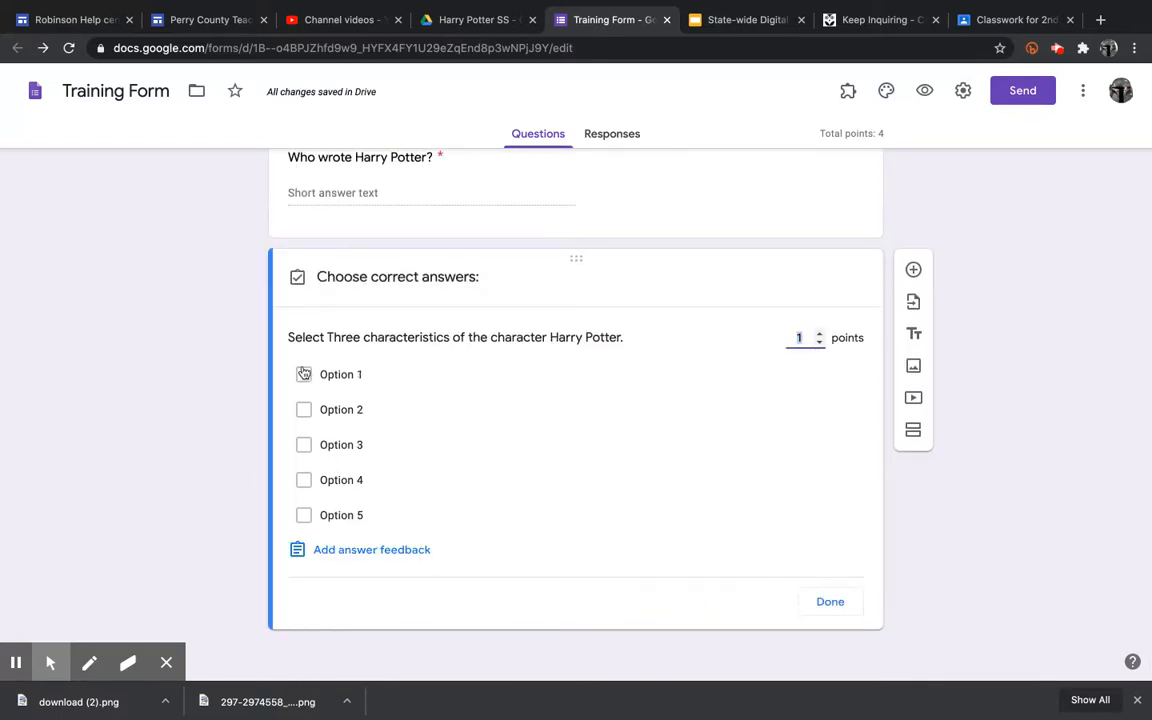
{"action": "left_click", "coordinate": [303, 374]}
{"action": "left_click", "coordinate": [303, 445]}
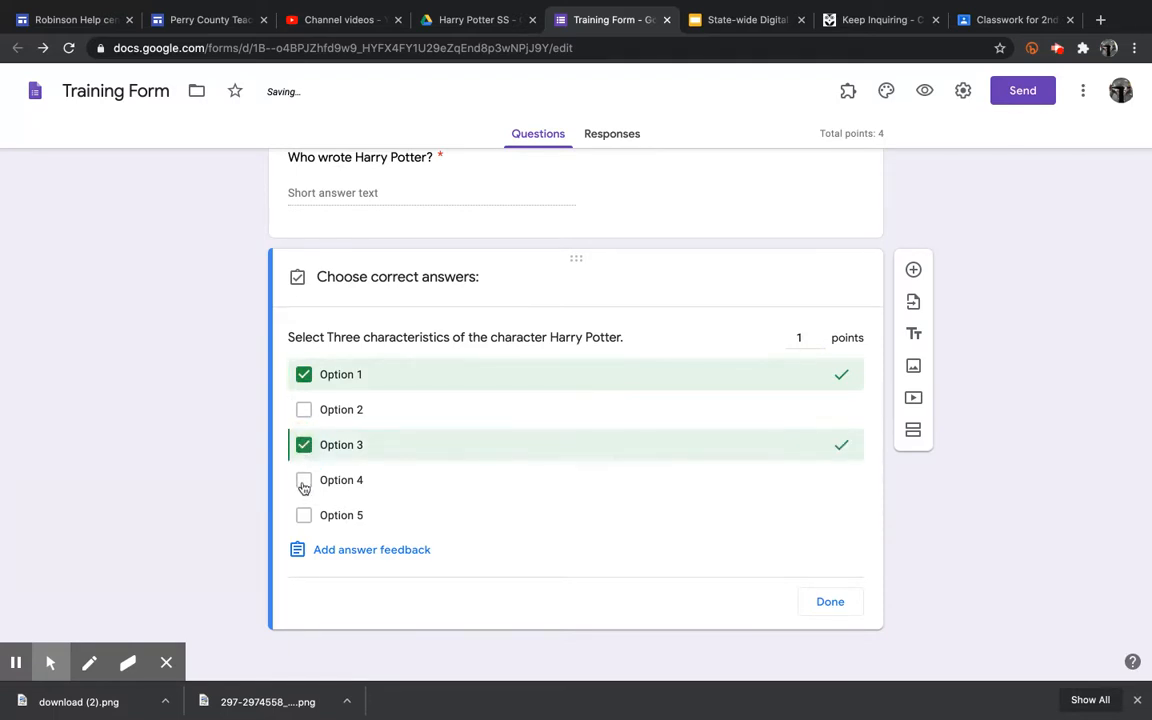
{"action": "left_click", "coordinate": [303, 482]}
{"action": "left_click", "coordinate": [827, 608]}
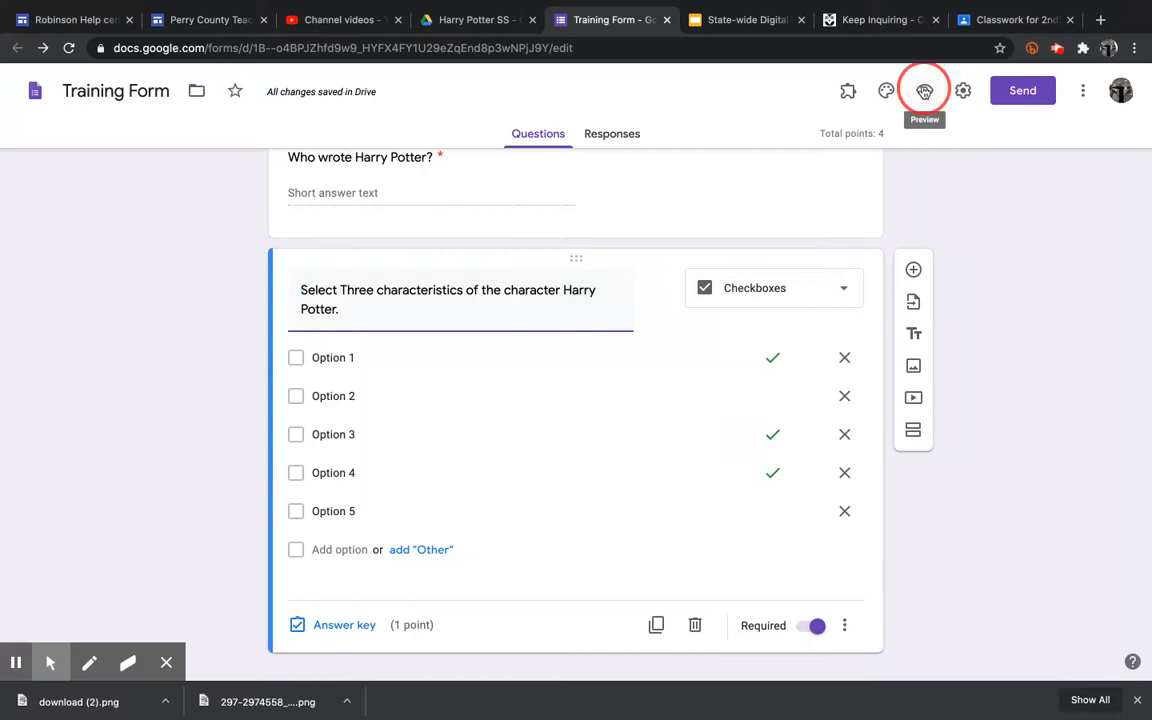
Preview the form and try out the checkbox question by selecting Option 1, Option 2 and Option 5.
{"action": "left_click", "coordinate": [924, 90]}
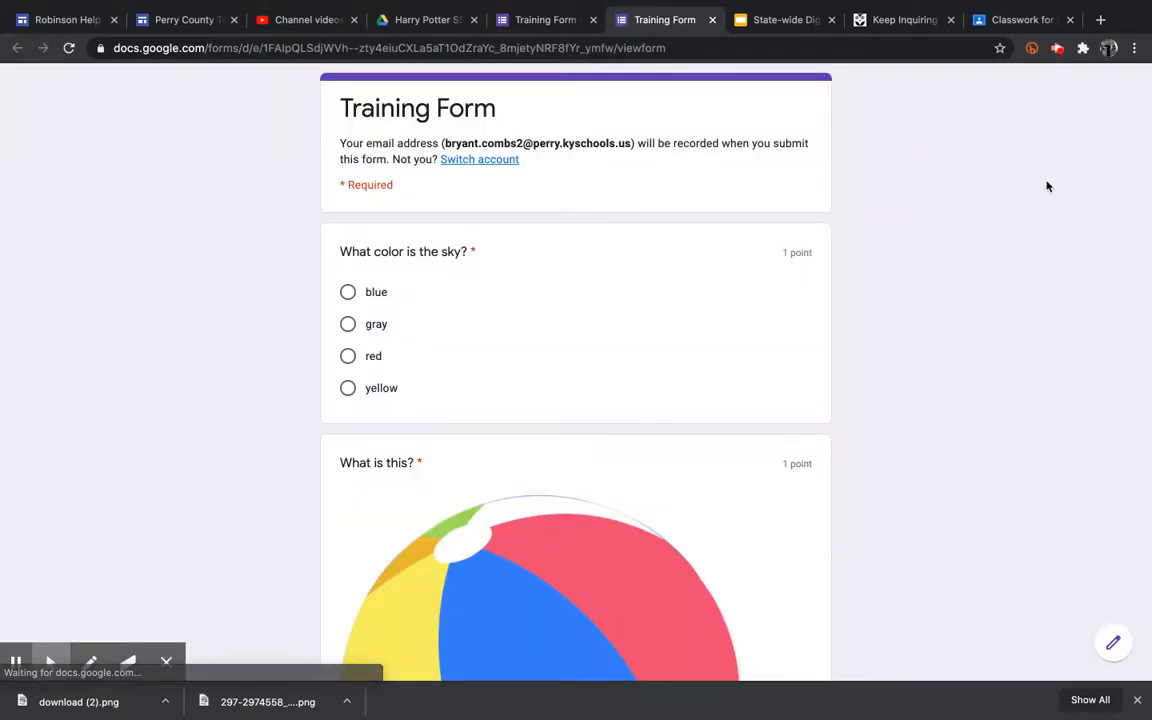
{"action": "scroll", "coordinate": [1021, 187], "scroll_direction": "down", "scroll_amount": 1}
{"action": "scroll", "coordinate": [1021, 187], "scroll_direction": "down", "scroll_amount": 6}
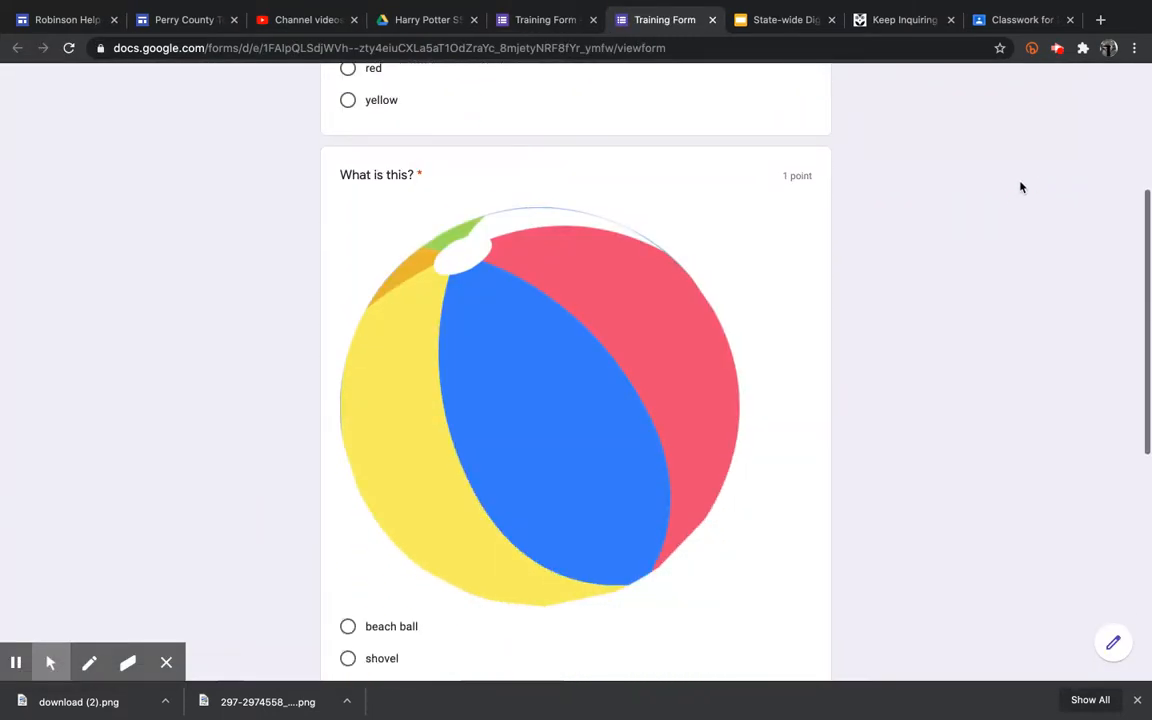
{"action": "scroll", "coordinate": [1021, 187], "scroll_direction": "down", "scroll_amount": 2}
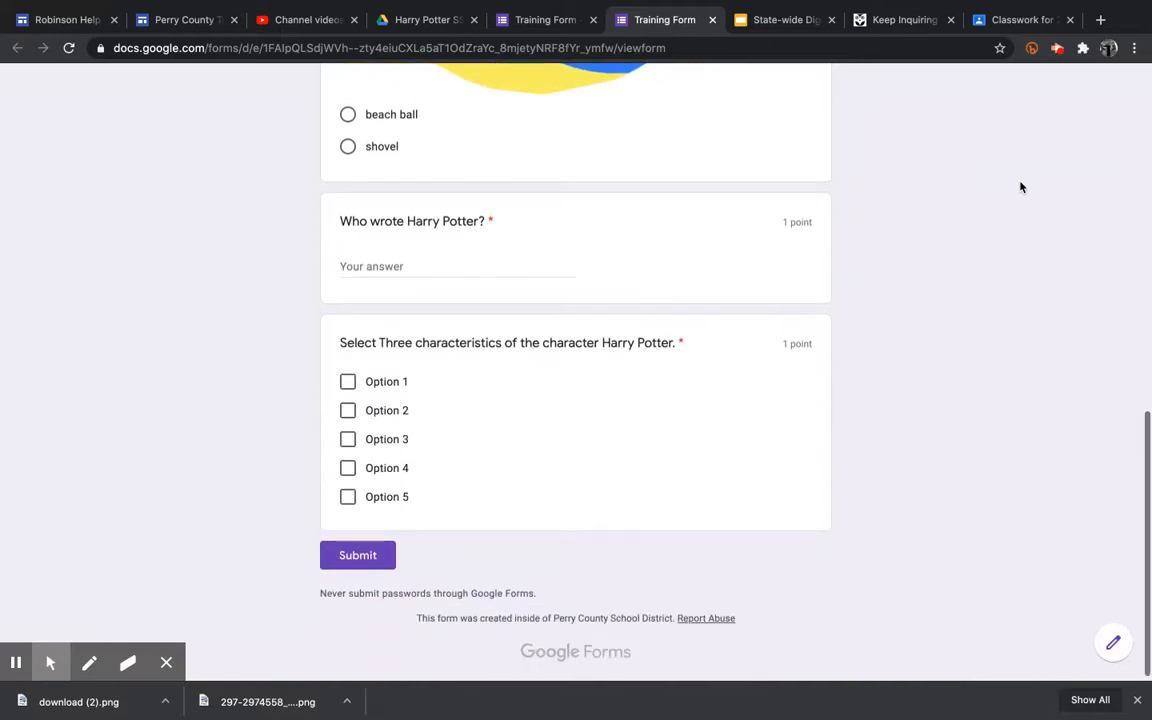
{"action": "left_click", "coordinate": [348, 382]}
{"action": "left_click", "coordinate": [350, 411]}
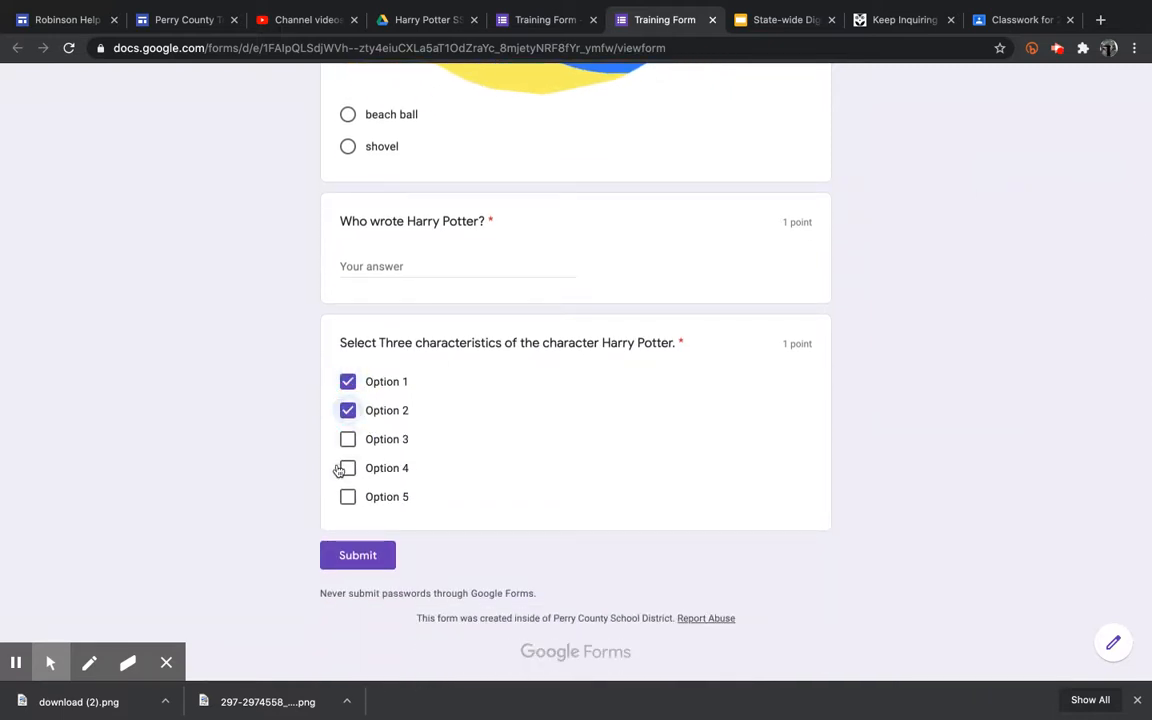
{"action": "left_click", "coordinate": [348, 497]}
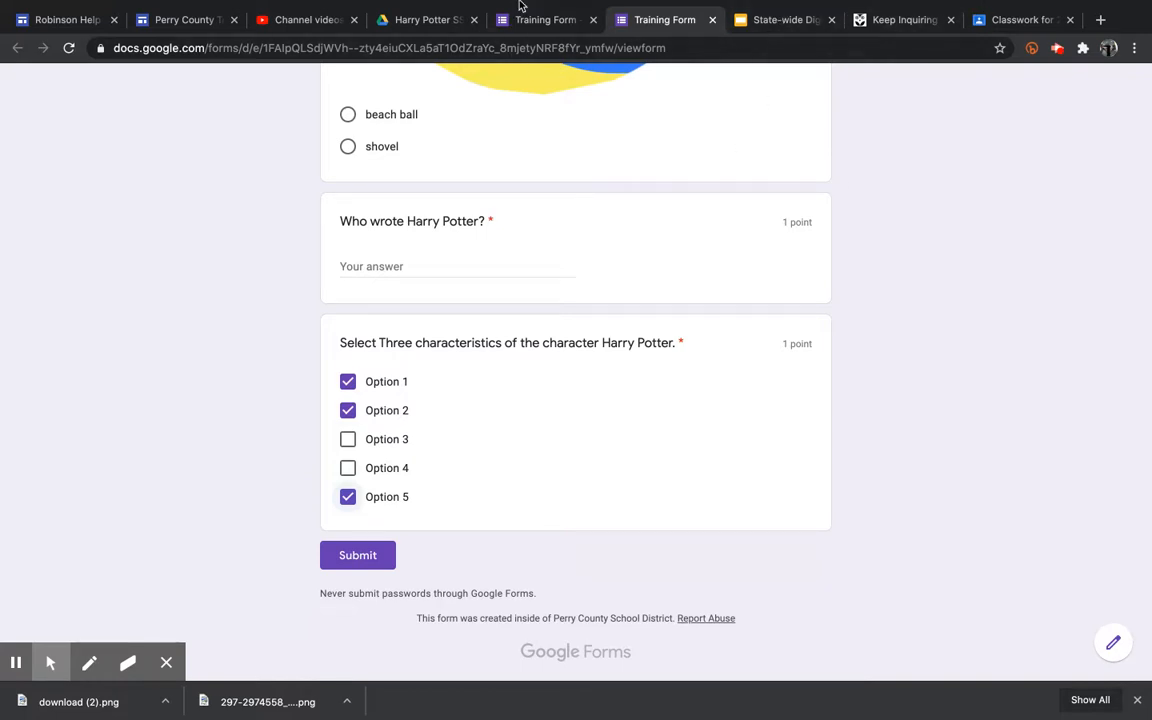
Return to the form editor and add a new question of type Multiple choice grid after the checkbox question.
{"action": "left_click", "coordinate": [535, 19]}
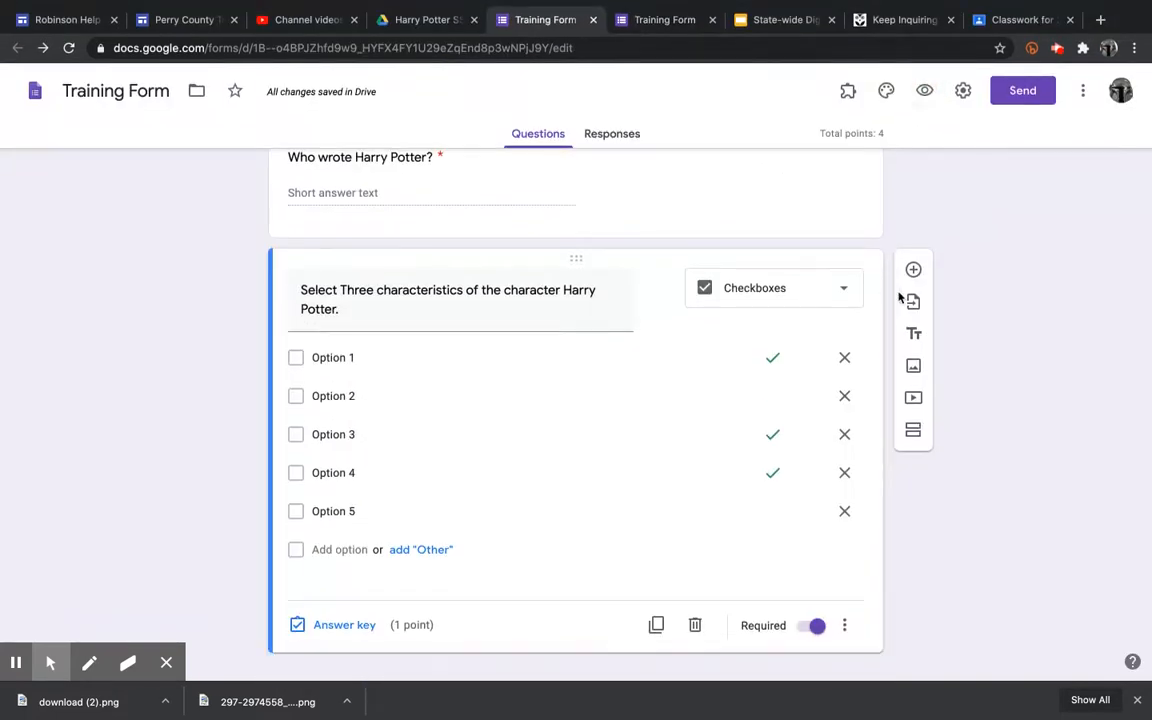
{"action": "left_click", "coordinate": [913, 269]}
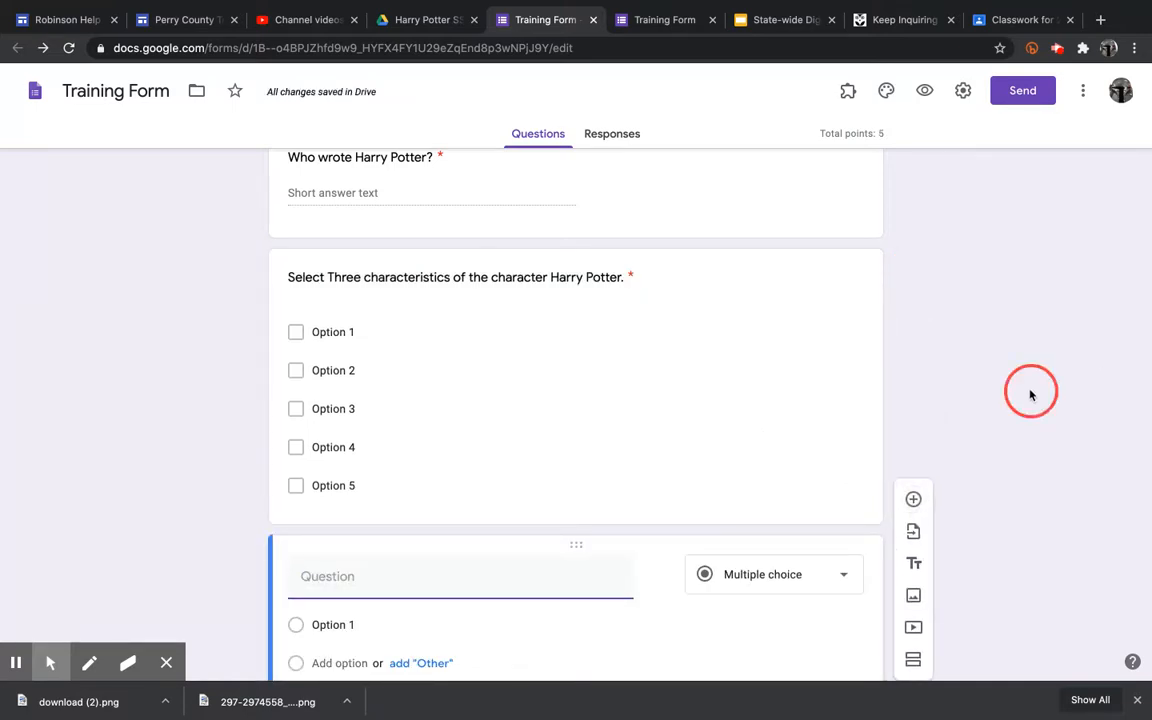
{"action": "scroll", "coordinate": [1030, 395], "scroll_direction": "down", "scroll_amount": 3}
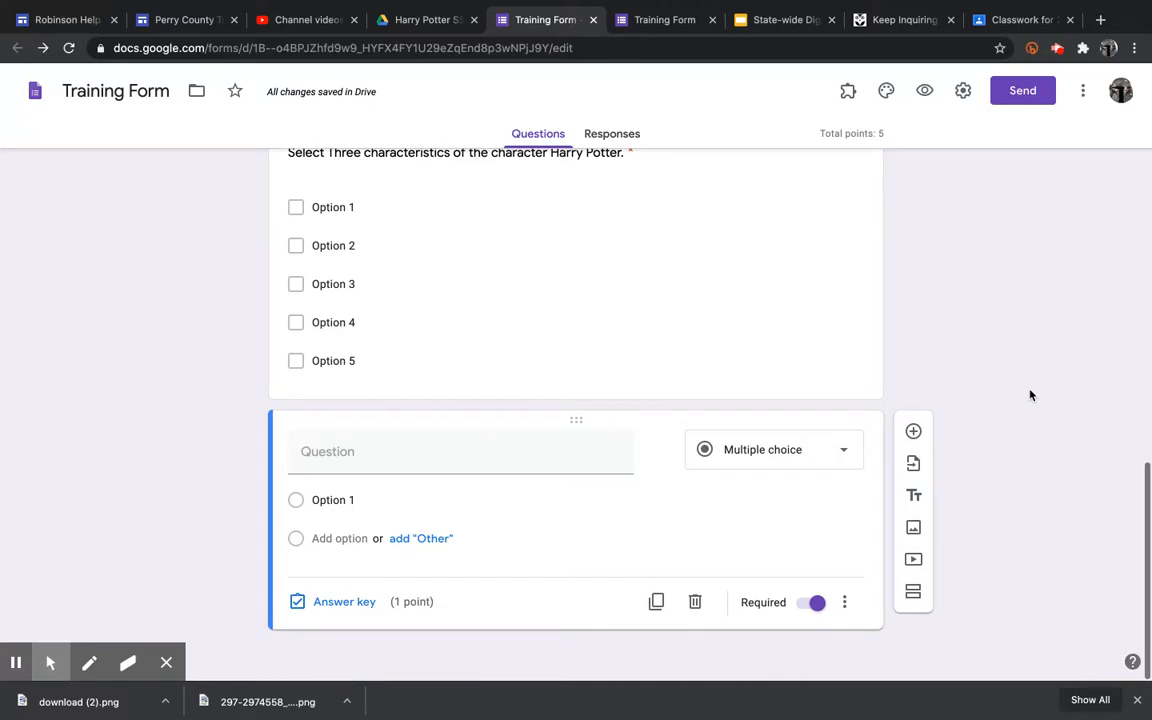
{"action": "left_click", "coordinate": [765, 451]}
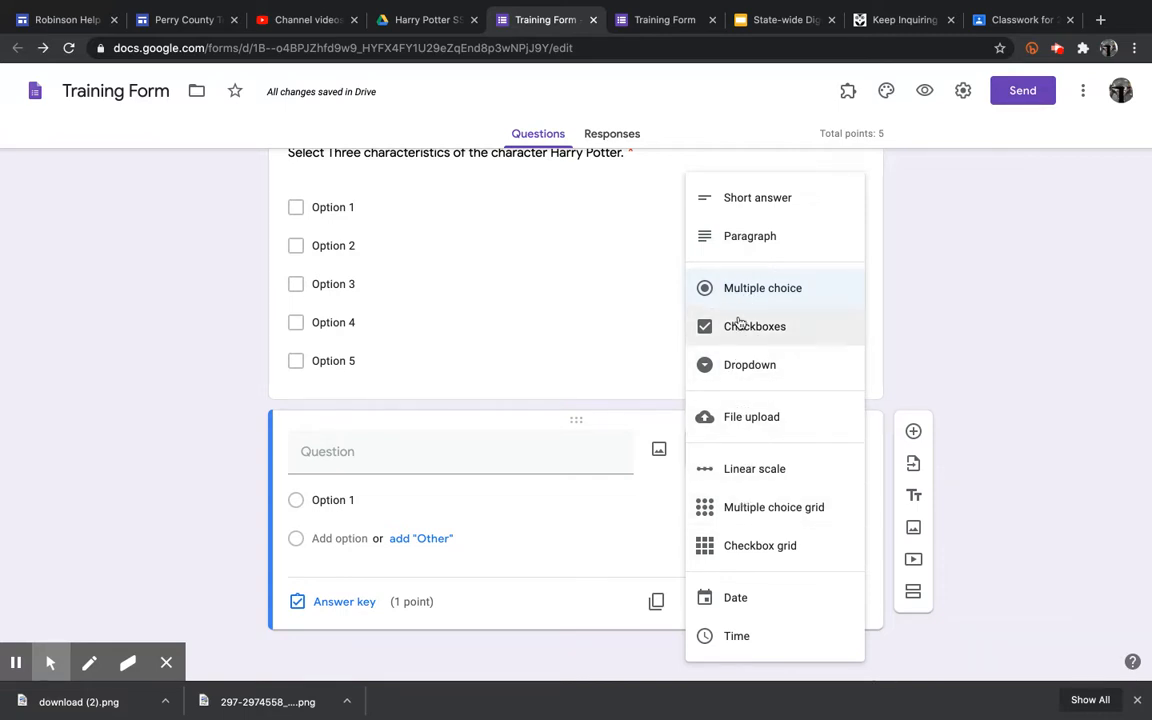
{"action": "left_click", "coordinate": [377, 452]}
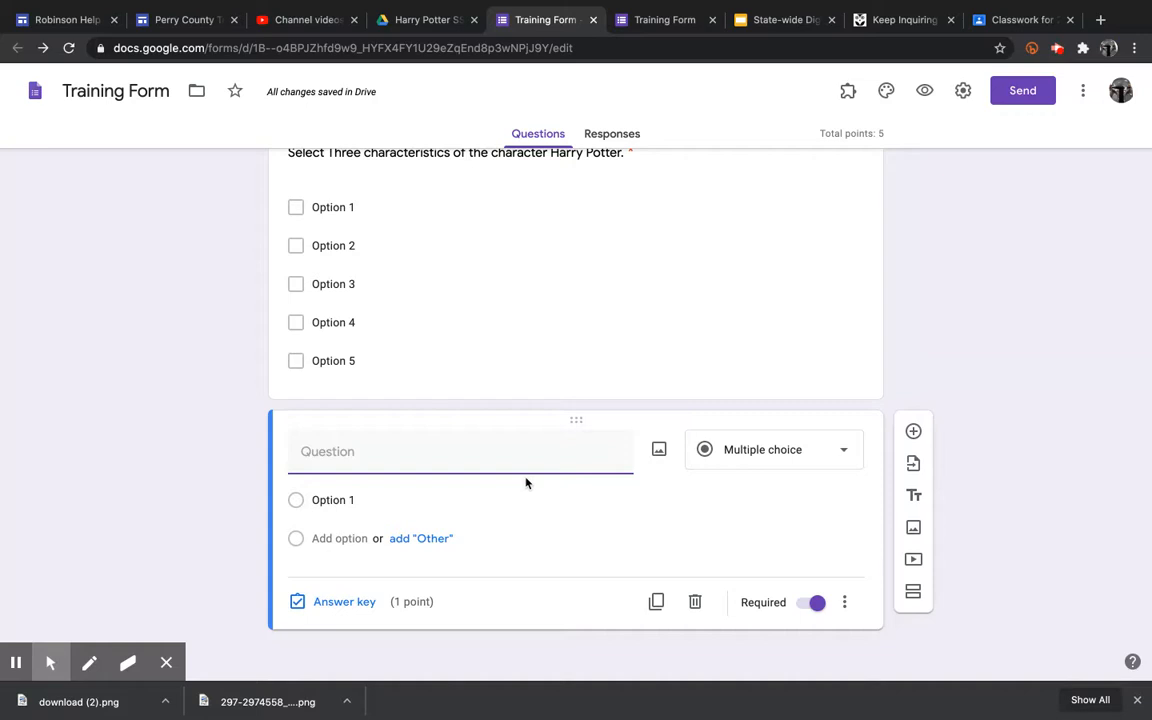
{"action": "left_click", "coordinate": [760, 449]}
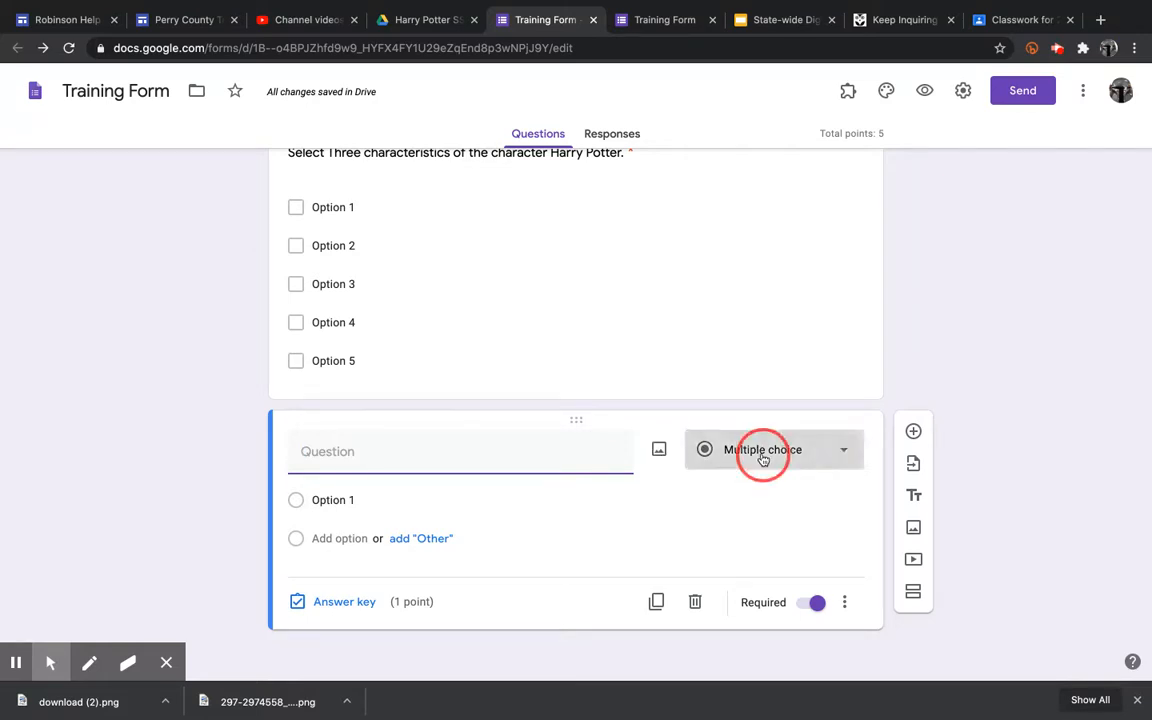
{"action": "left_click", "coordinate": [753, 517]}
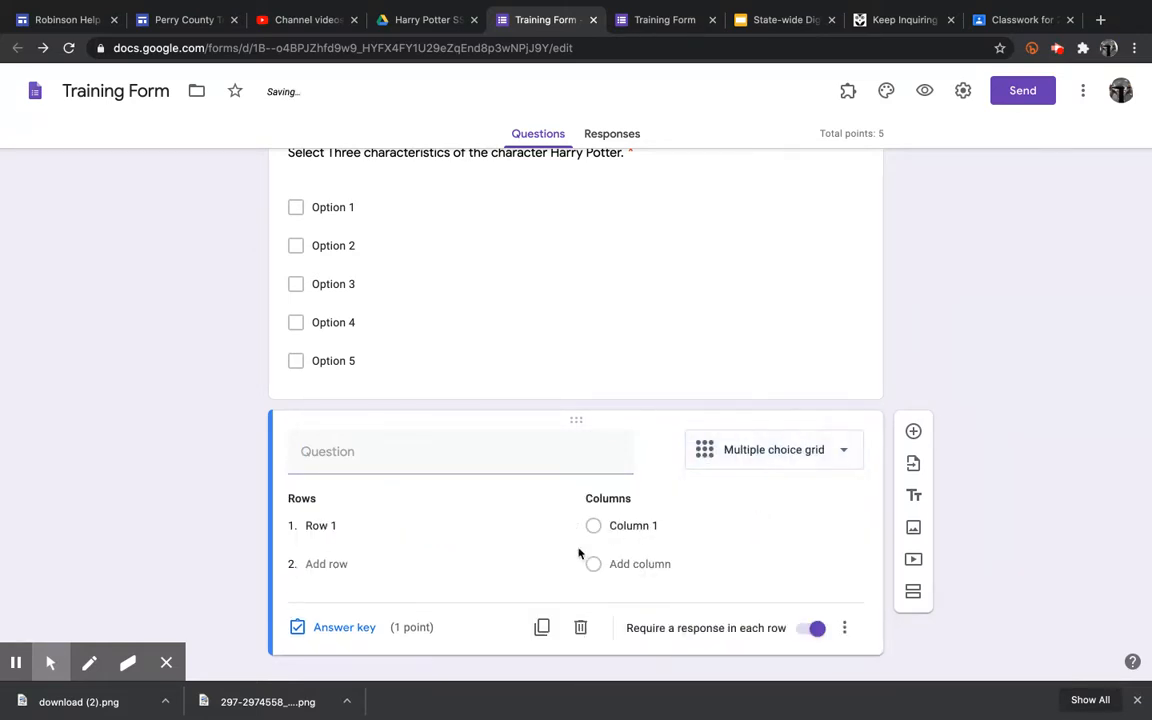
Label the grid's first row "power" and its first column "what one holds".
{"action": "left_click", "coordinate": [328, 521]}
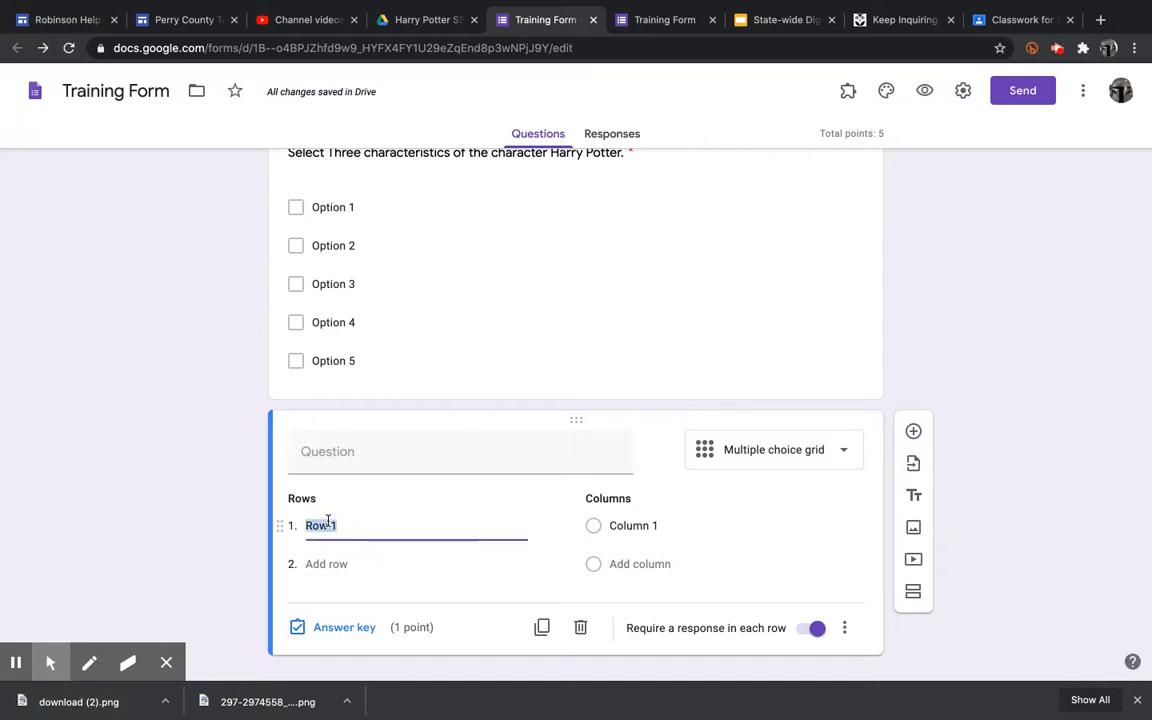
{"action": "type", "text": "power"}
{"action": "left_click", "coordinate": [636, 528]}
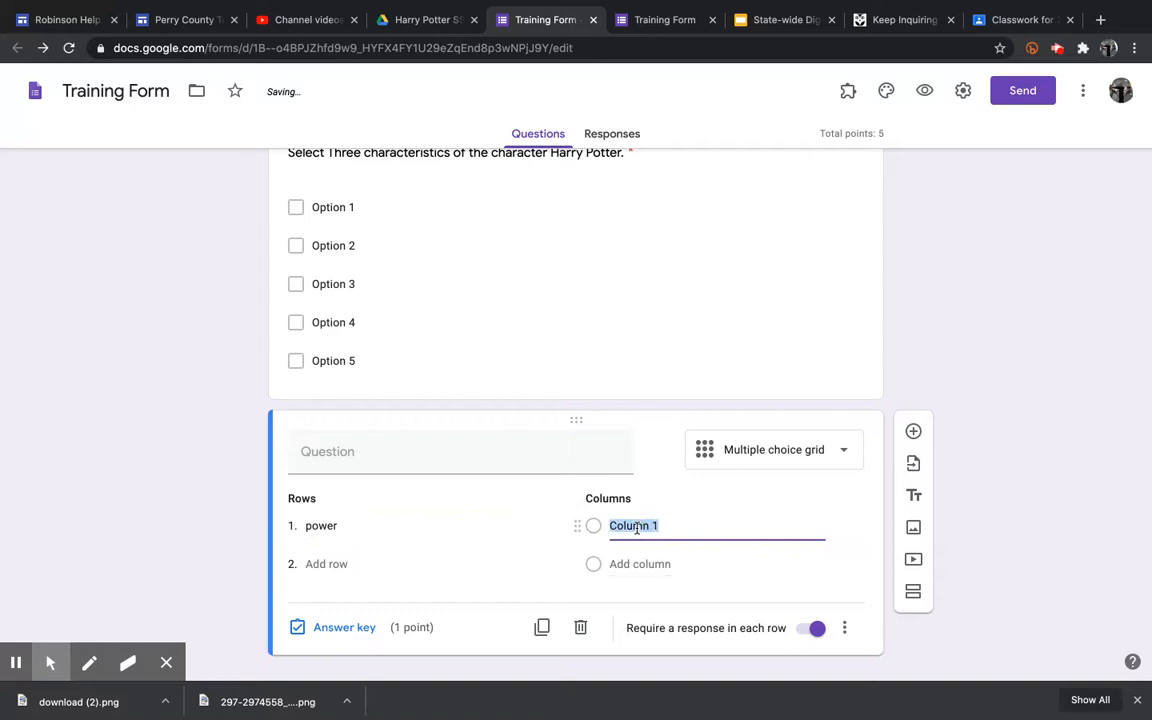
{"action": "type", "text": "wha"}
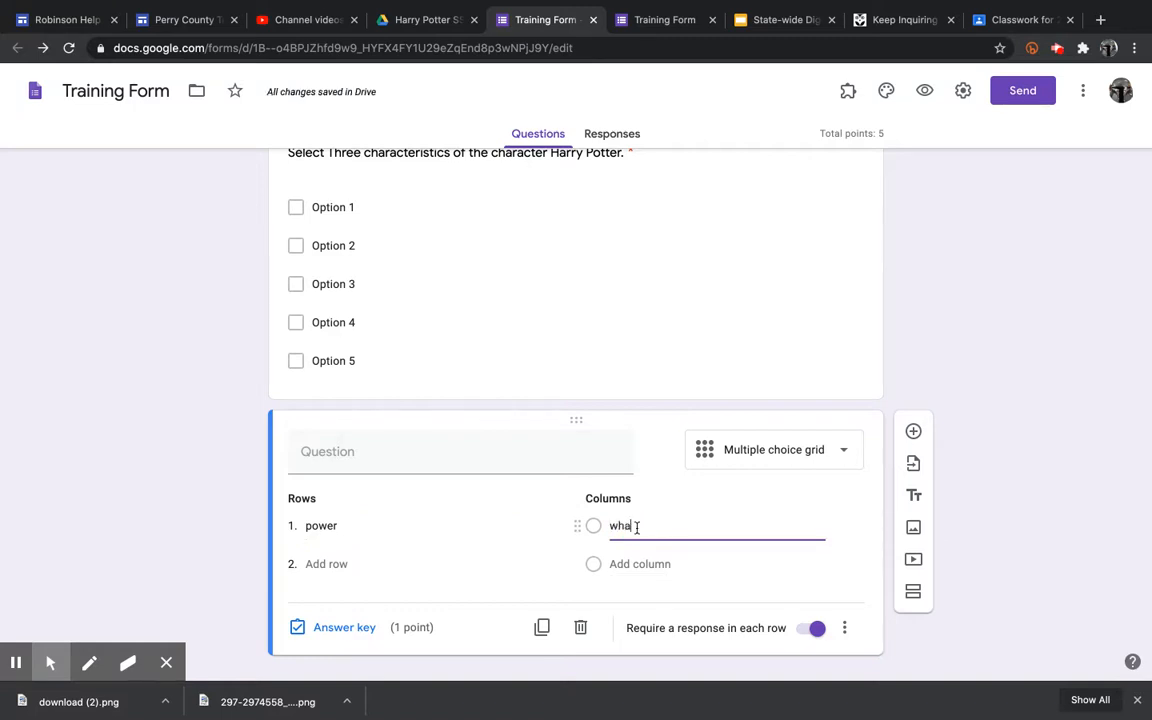
{"action": "type", "text": "t one holds"}
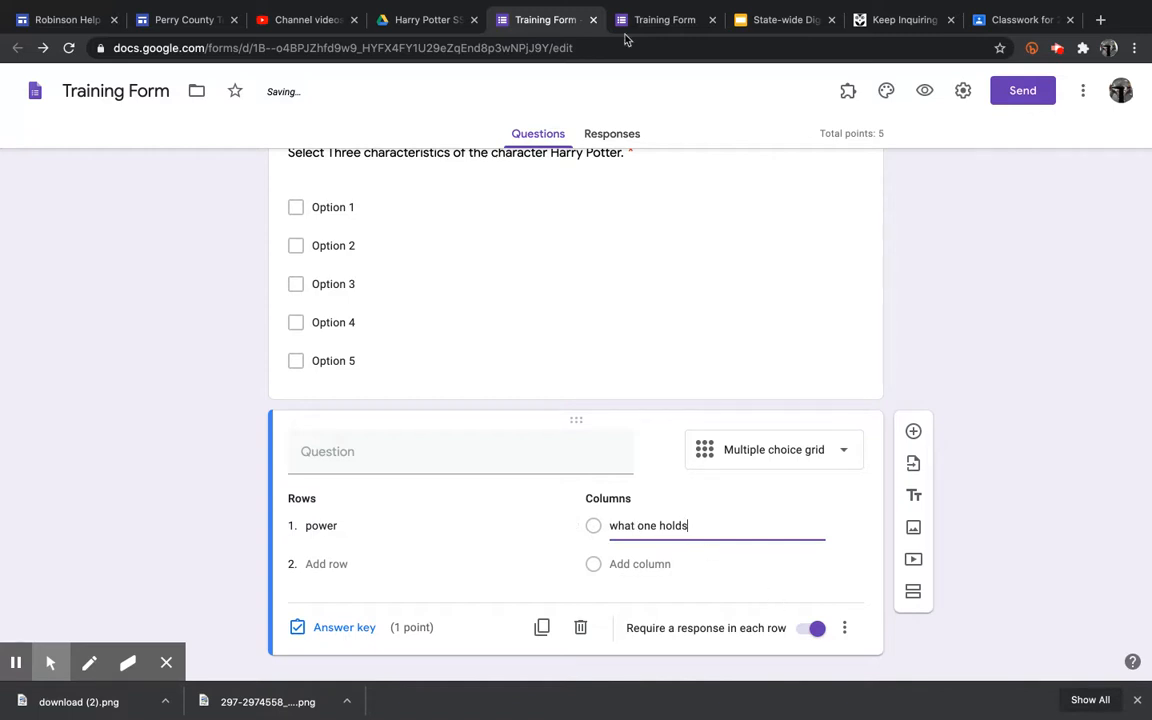
Preview the form and try the grid question by choosing "what one holds" for the power row.
{"action": "left_click", "coordinate": [924, 91]}
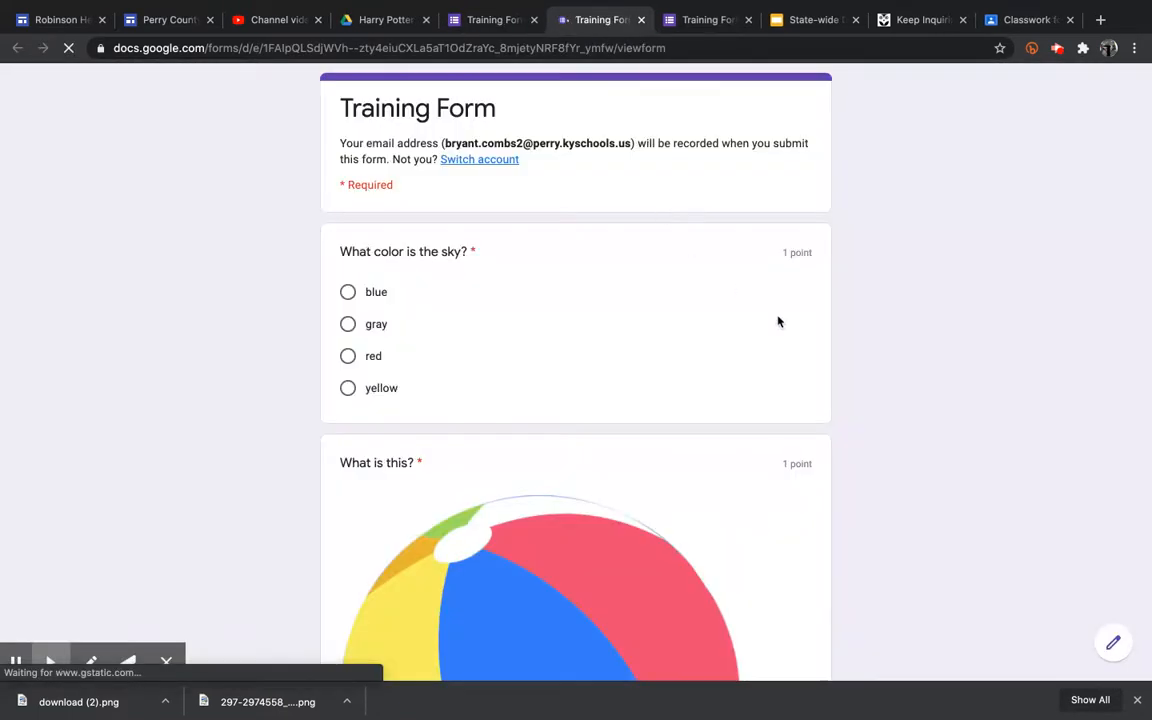
{"action": "left_click", "coordinate": [986, 278]}
{"action": "scroll", "coordinate": [986, 283], "scroll_direction": "down", "scroll_amount": 6}
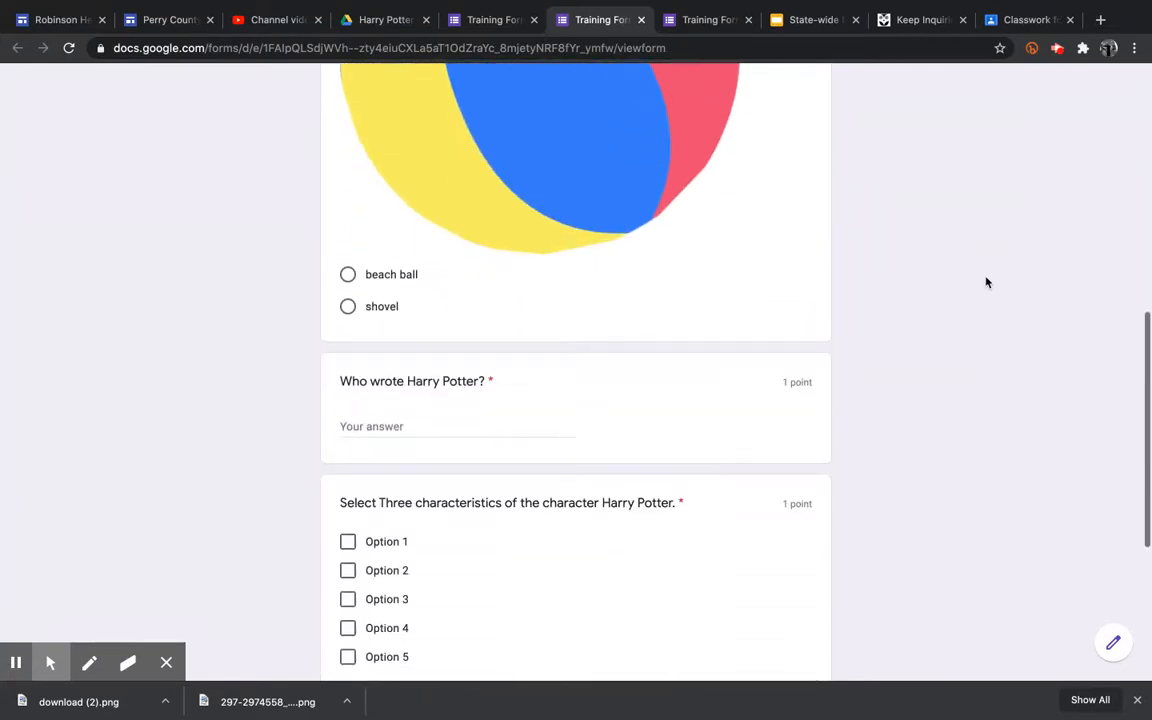
{"action": "scroll", "coordinate": [986, 283], "scroll_direction": "down", "scroll_amount": 4}
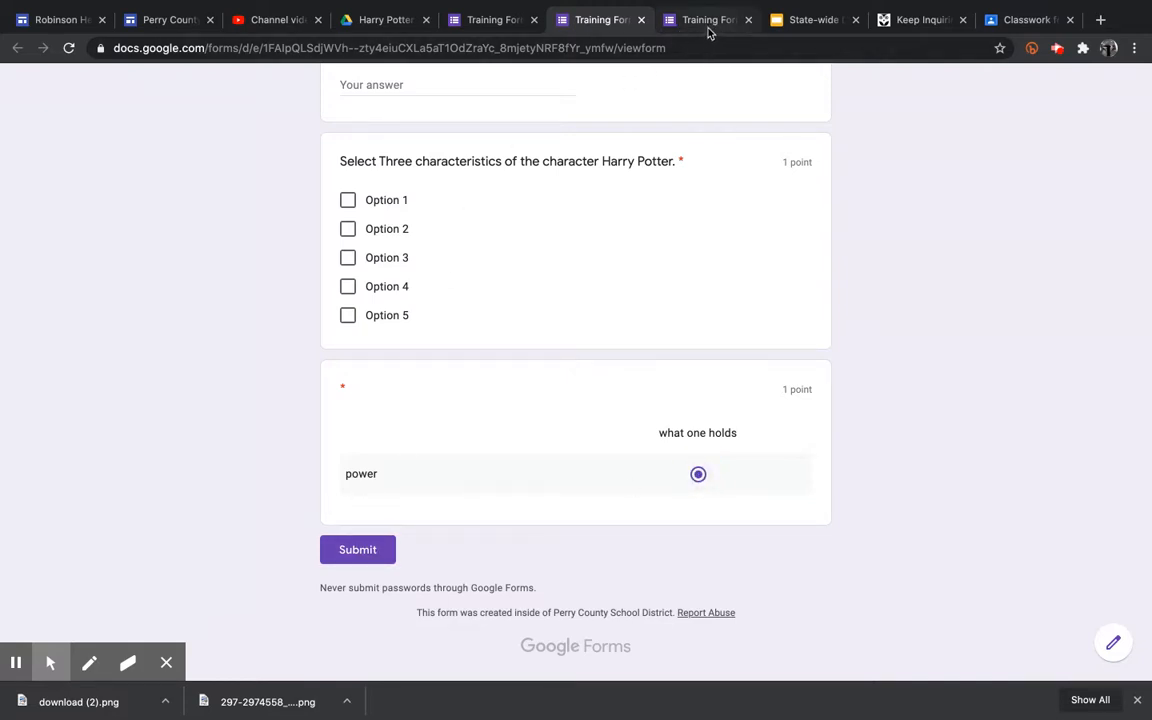
Close both open form previews, discarding their answers, and return to the Training Form editor.
{"action": "left_click", "coordinate": [643, 21]}
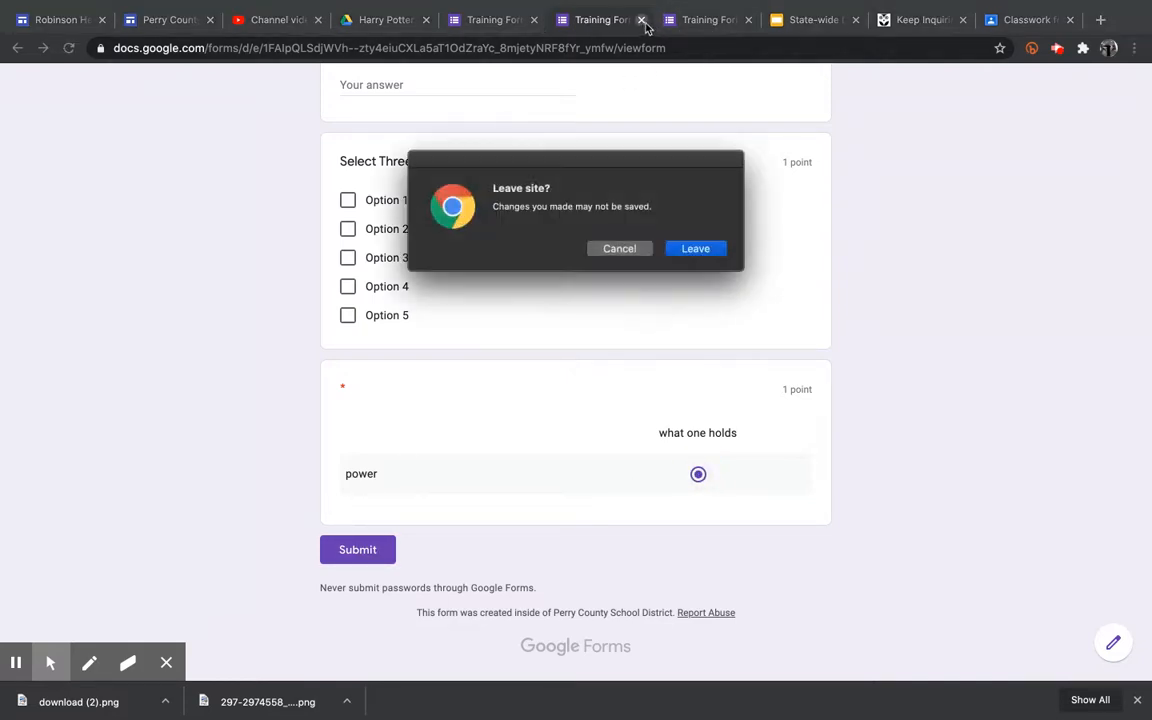
{"action": "left_click", "coordinate": [695, 249]}
{"action": "left_click", "coordinate": [691, 26]}
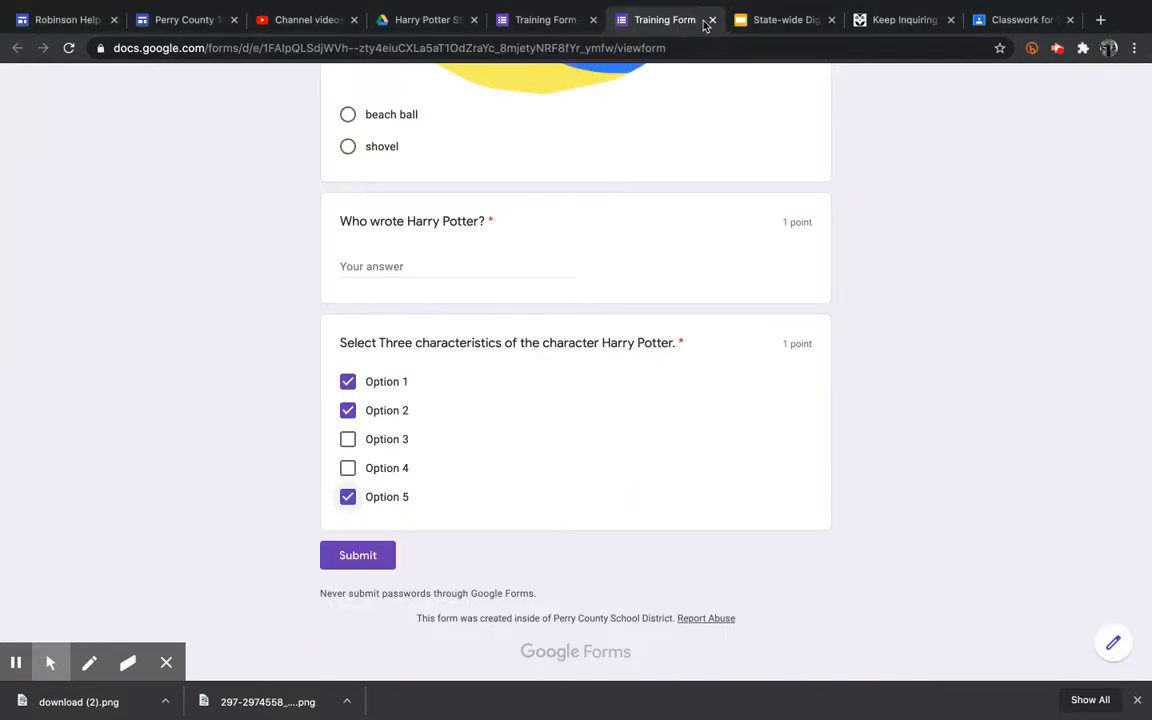
{"action": "left_click", "coordinate": [711, 20]}
{"action": "left_click", "coordinate": [695, 249]}
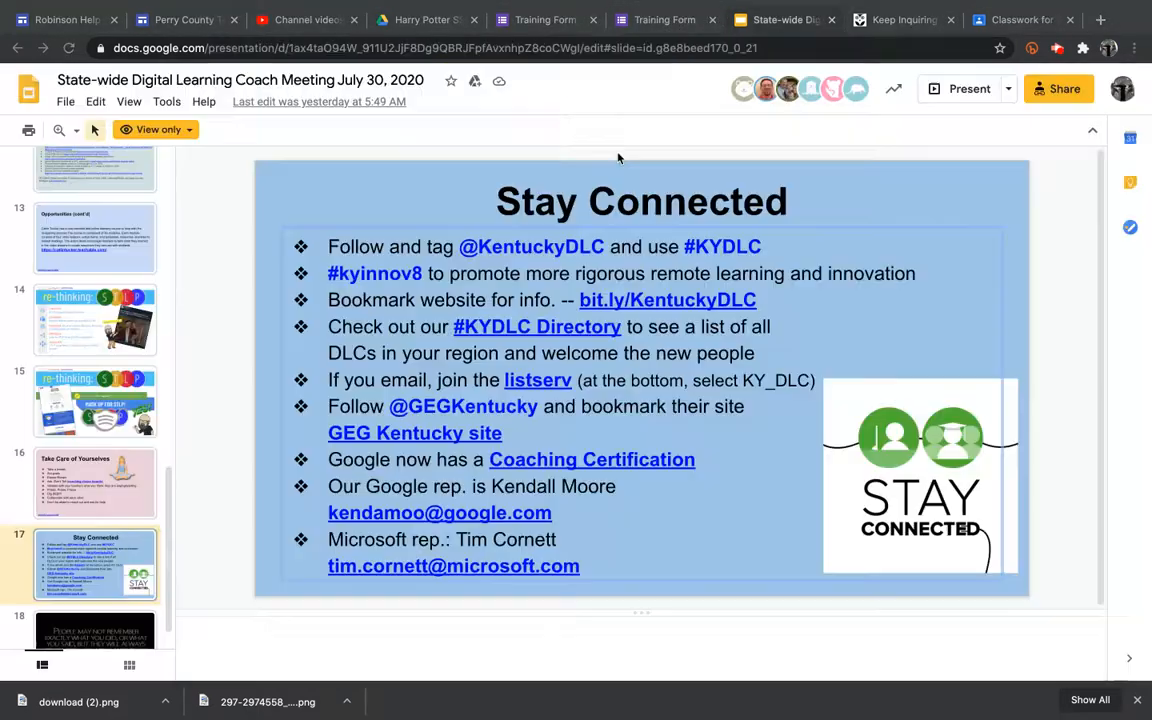
{"action": "left_click", "coordinate": [583, 20]}
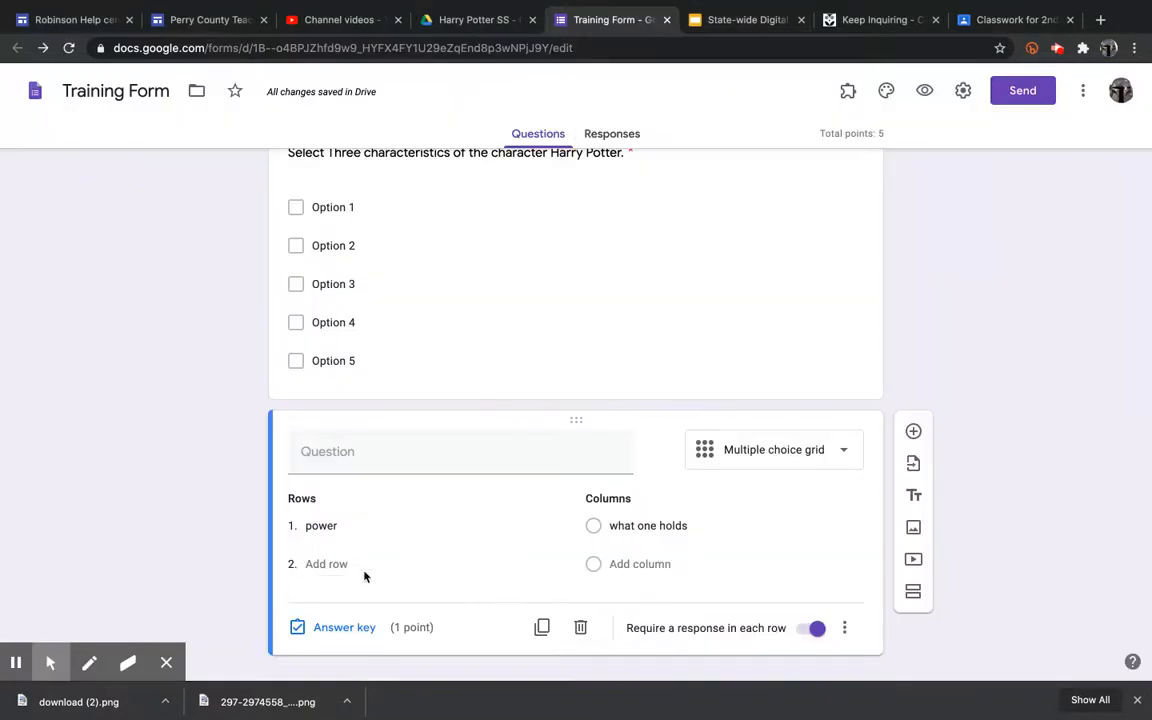
Add a second row labelled "abolish" to the multiple choice grid.
{"action": "left_click", "coordinate": [335, 563]}
{"action": "type", "text": "abolo"}
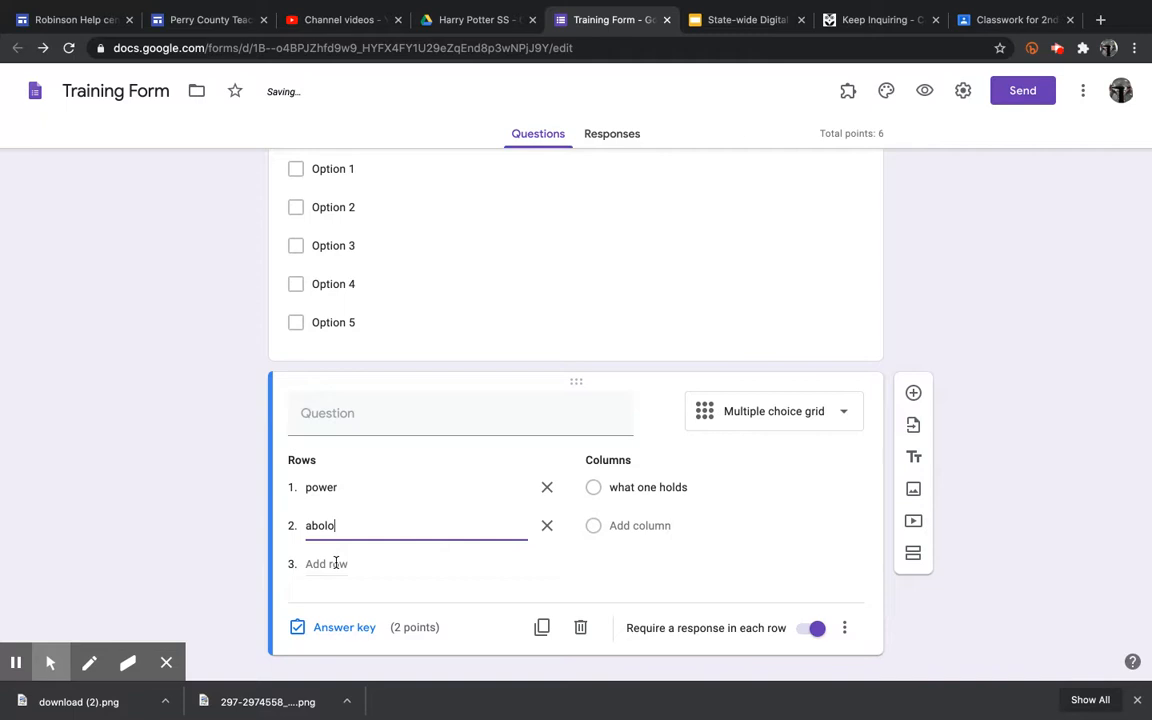
{"action": "key", "text": "BackSpace"}
{"action": "type", "text": "ish"}
Rename the grid's first column "get rid of" and add a second column labelled "what one holds".
{"action": "left_click", "coordinate": [650, 487]}
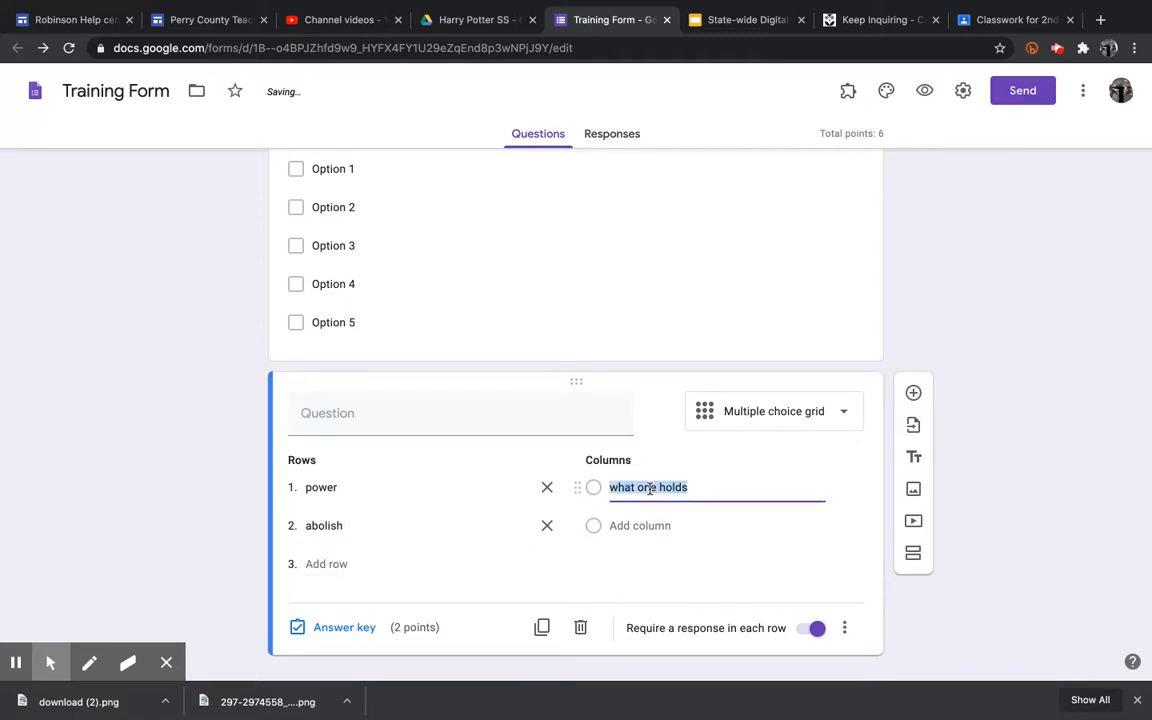
{"action": "type", "text": "get rid of"}
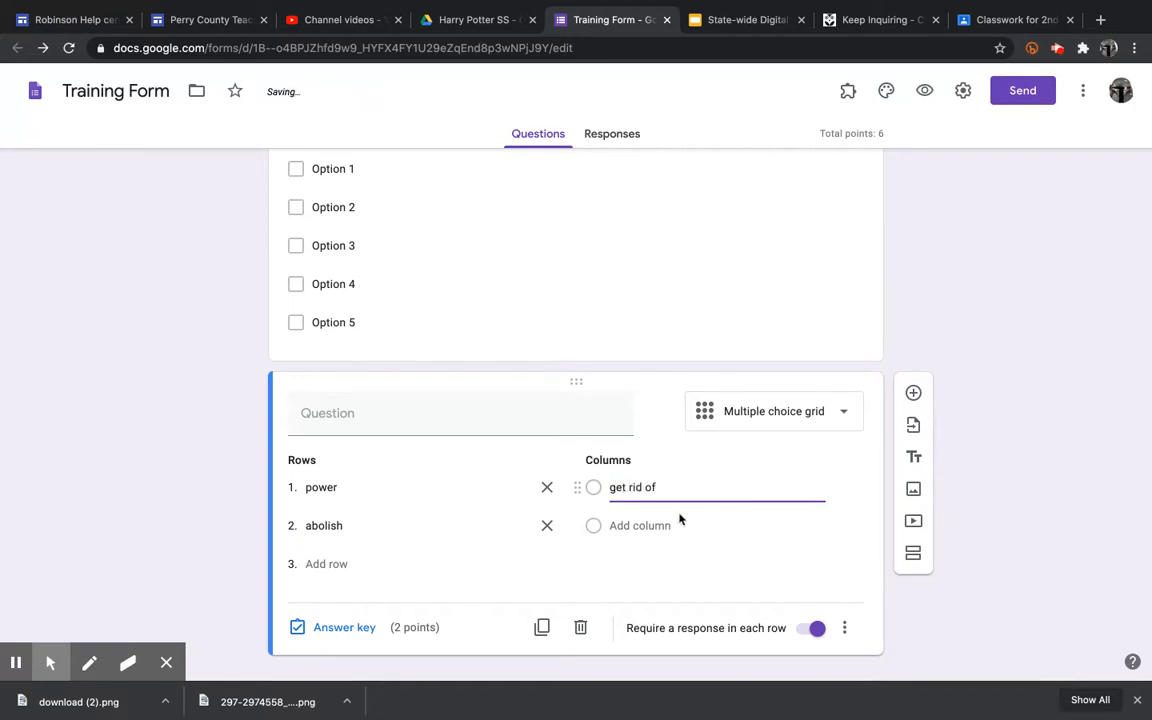
{"action": "left_click", "coordinate": [615, 525]}
{"action": "type", "text": "what one holds"}
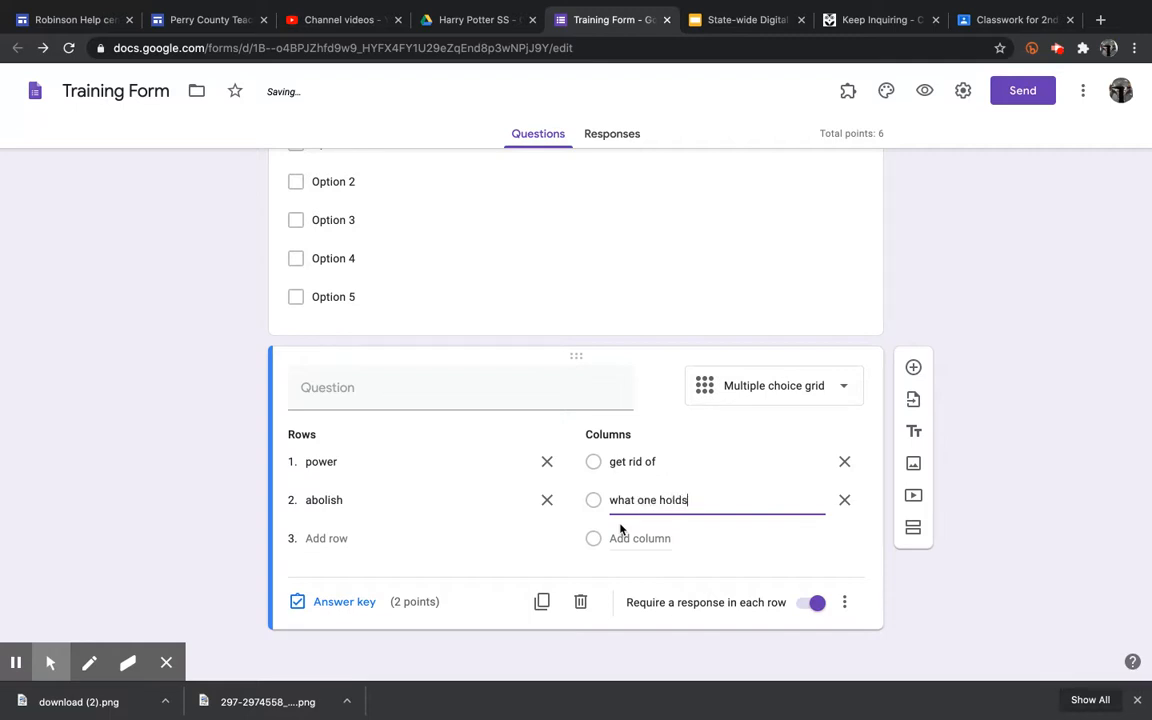
Preview the form and answer the grid, matching power with "what one holds" and abolish with "get rid of".
{"action": "left_click", "coordinate": [924, 91]}
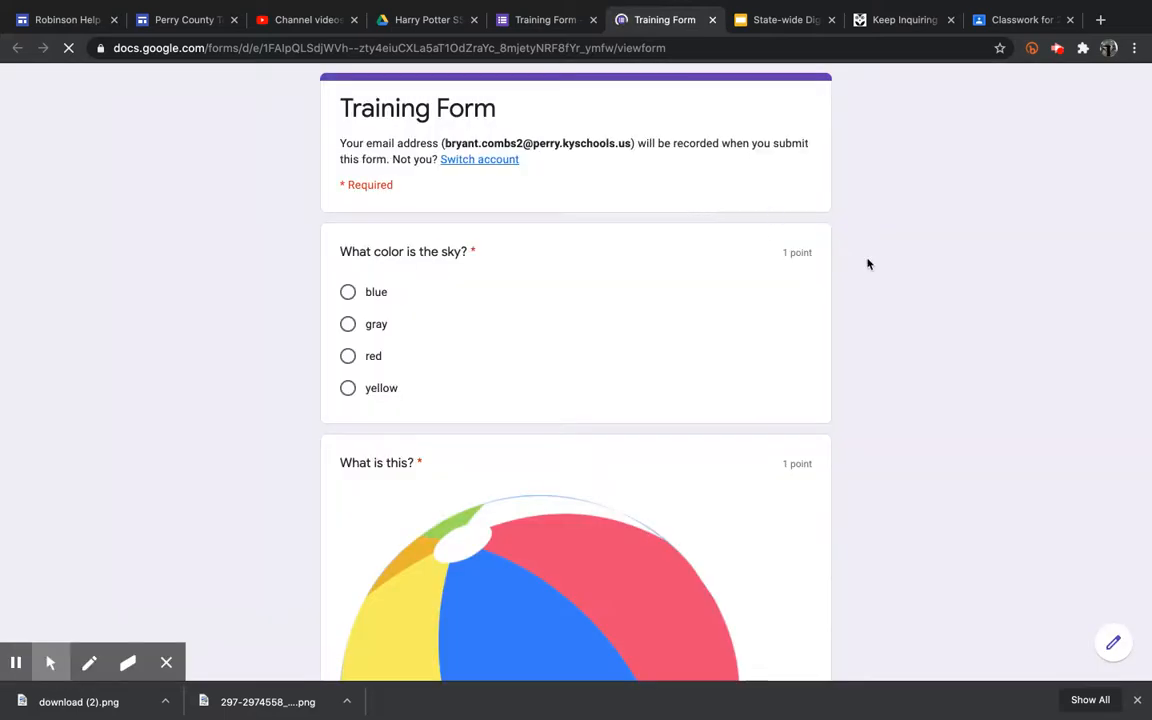
{"action": "scroll", "coordinate": [1126, 294], "scroll_direction": "down", "scroll_amount": 10}
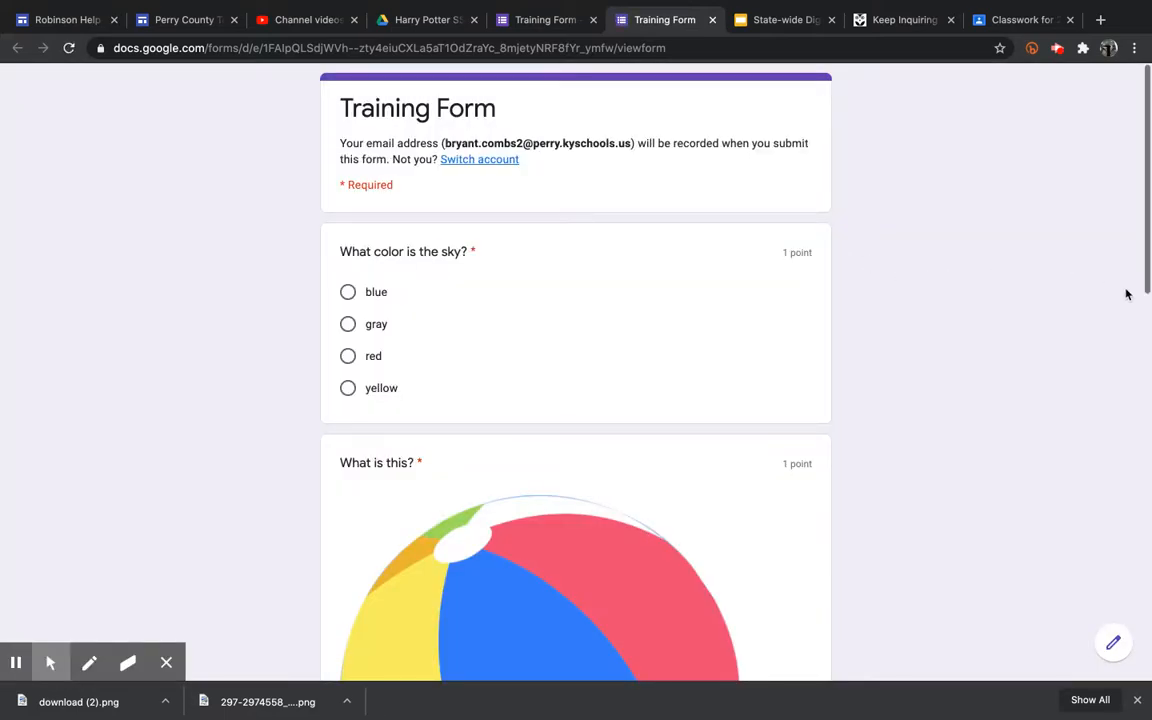
{"action": "scroll", "coordinate": [1126, 294], "scroll_direction": "down", "scroll_amount": 6}
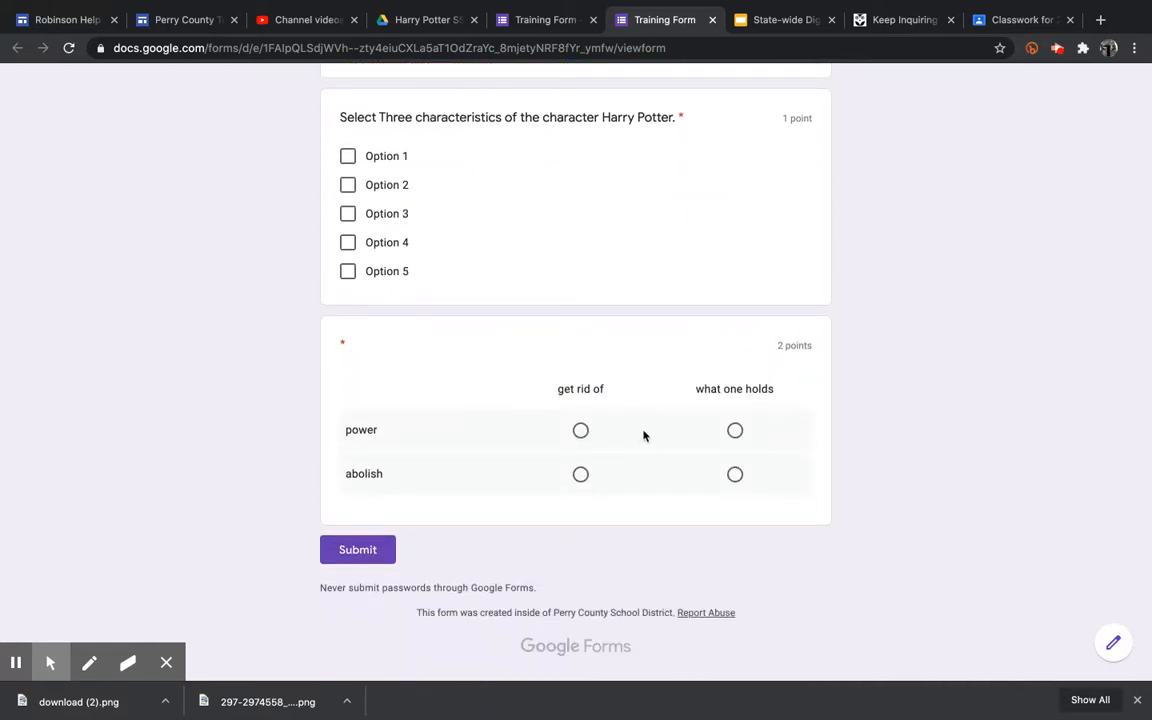
{"action": "left_click", "coordinate": [735, 430]}
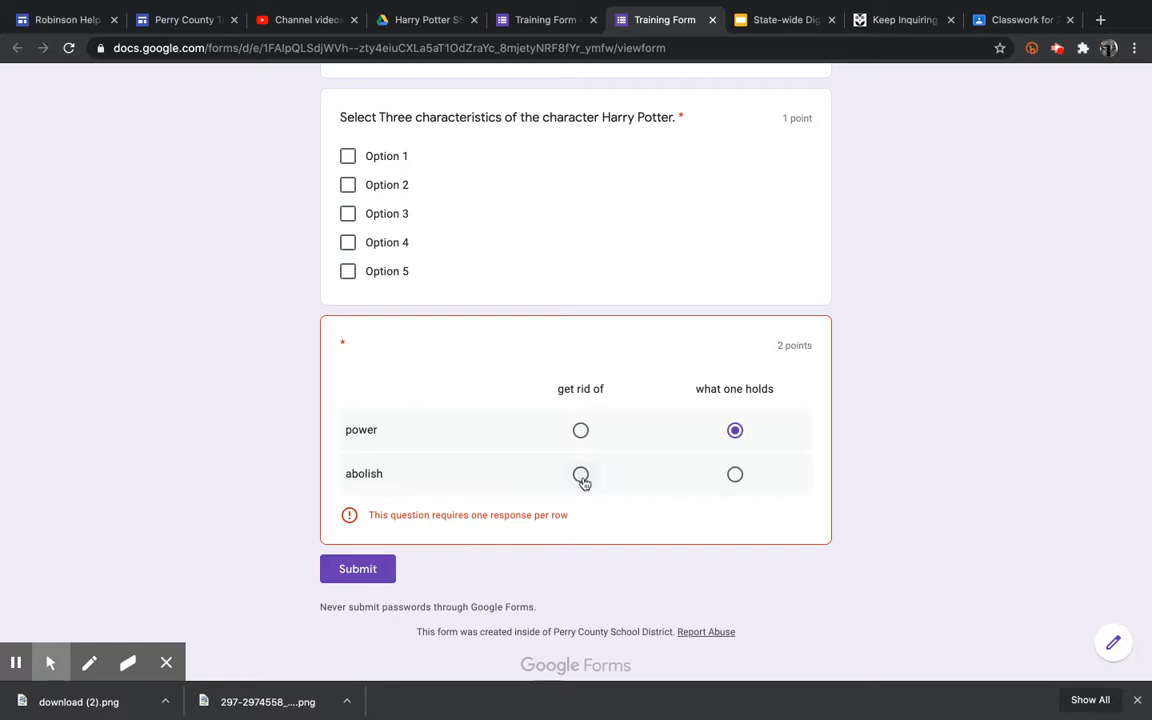
{"action": "left_click", "coordinate": [581, 477]}
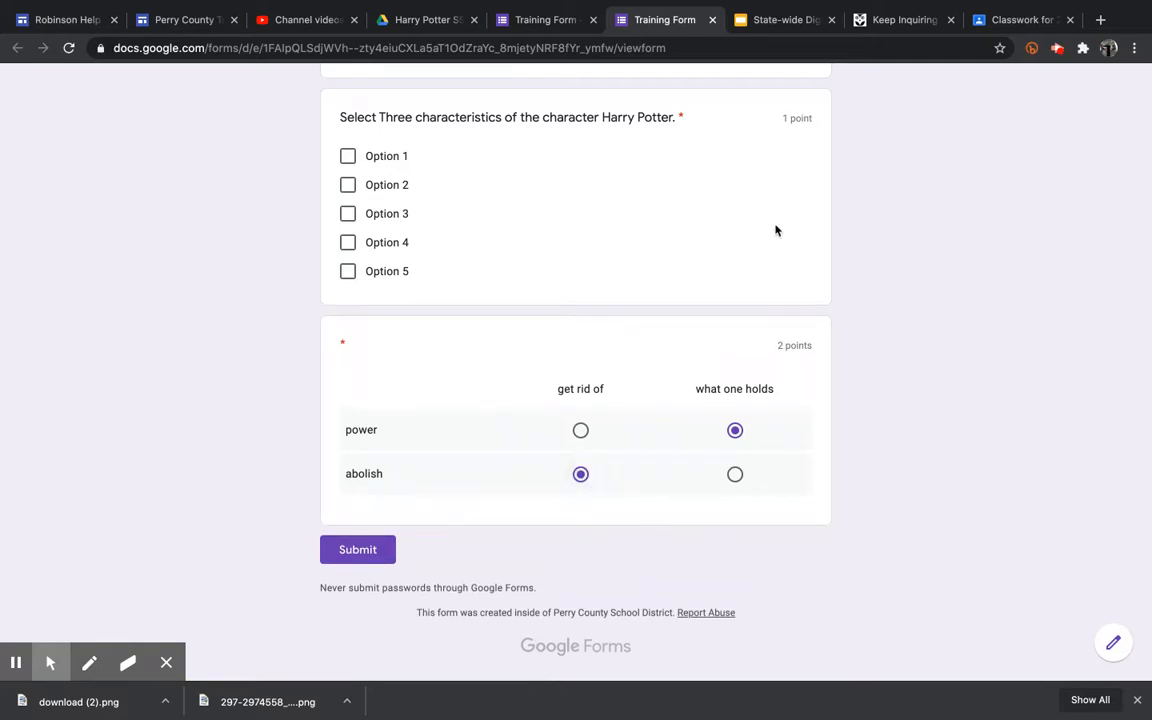
In the editor, set the grid's answer key to "what one holds" for power and "get rid of" for abolish.
{"action": "left_click", "coordinate": [527, 14]}
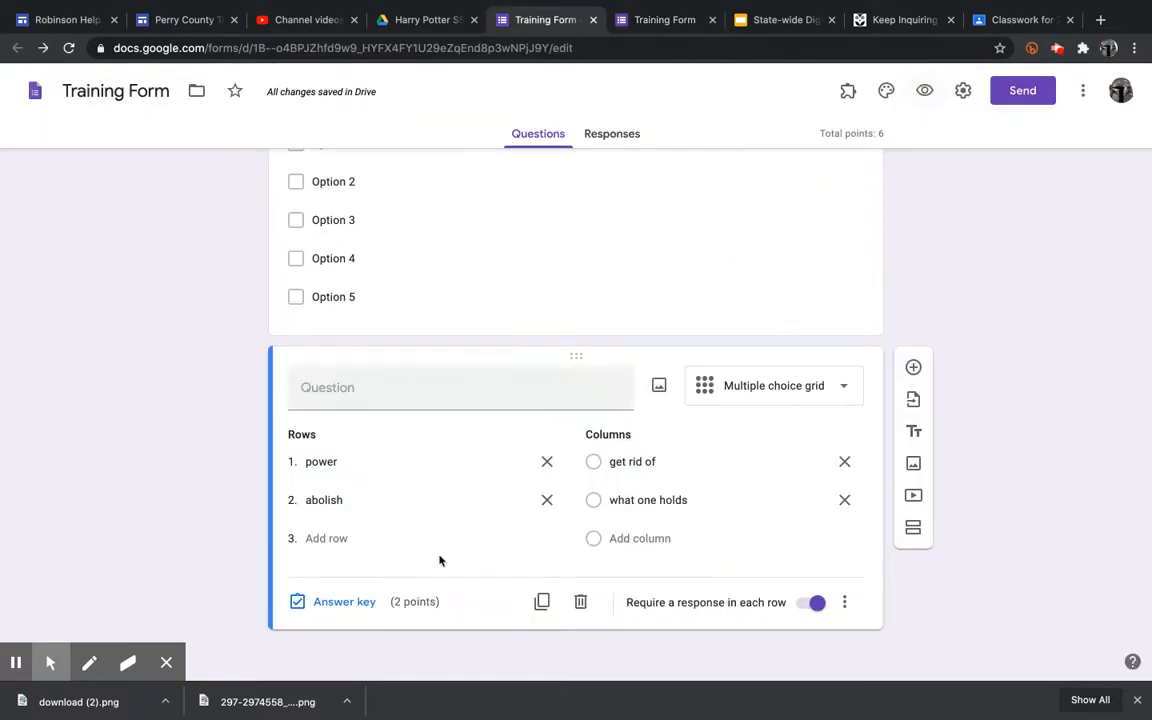
{"action": "left_click", "coordinate": [355, 607]}
{"action": "left_click", "coordinate": [654, 508]}
{"action": "left_click", "coordinate": [514, 547]}
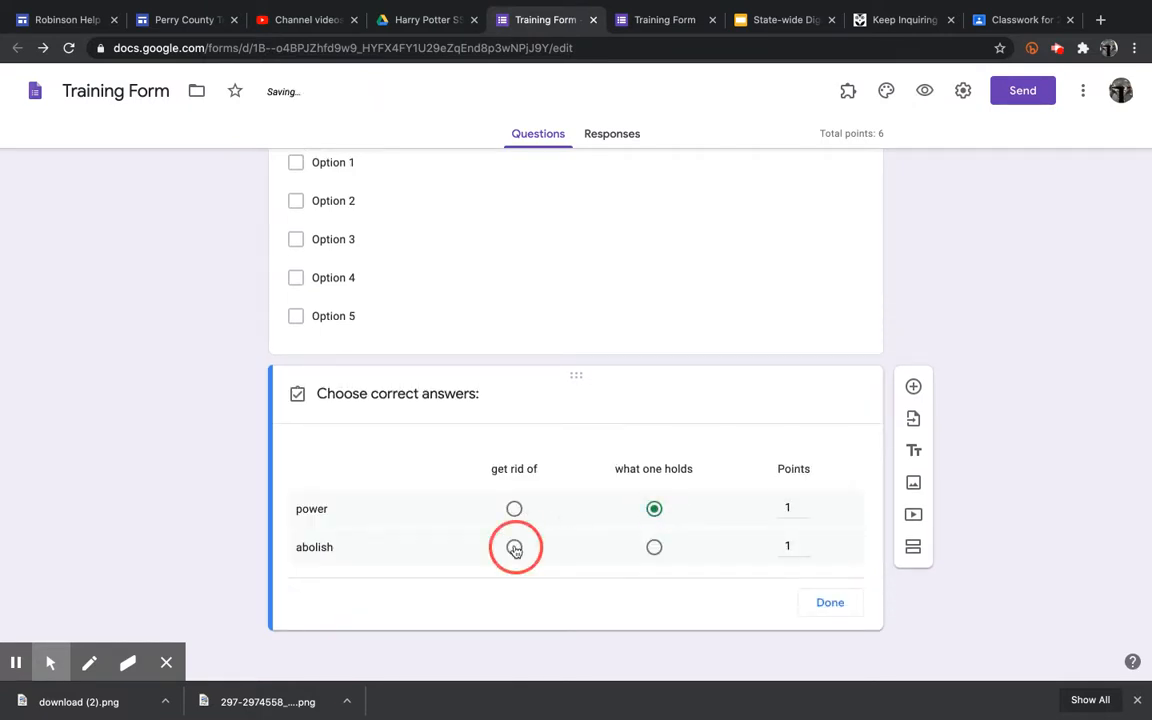
{"action": "left_click", "coordinate": [832, 603]}
Go back to the form preview and answer "What color is the sky?" with gray.
{"action": "left_click", "coordinate": [661, 24]}
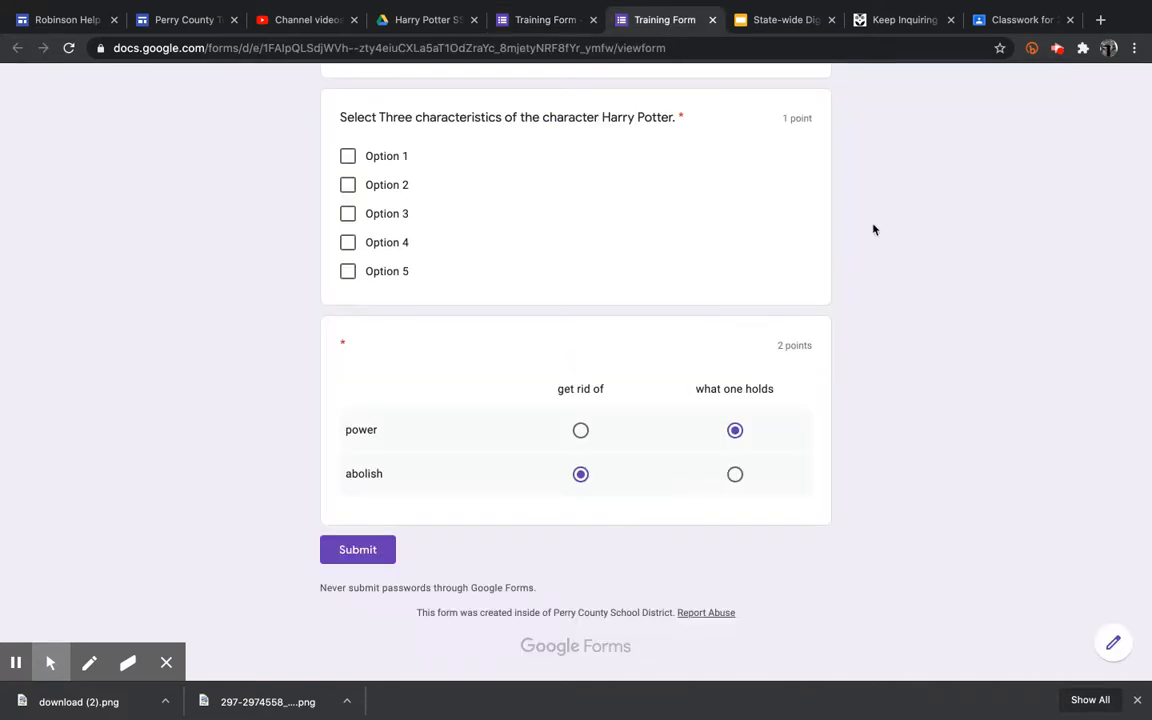
{"action": "scroll", "coordinate": [1051, 391], "scroll_direction": "up", "scroll_amount": 3}
{"action": "scroll", "coordinate": [1052, 391], "scroll_direction": "up", "scroll_amount": 6}
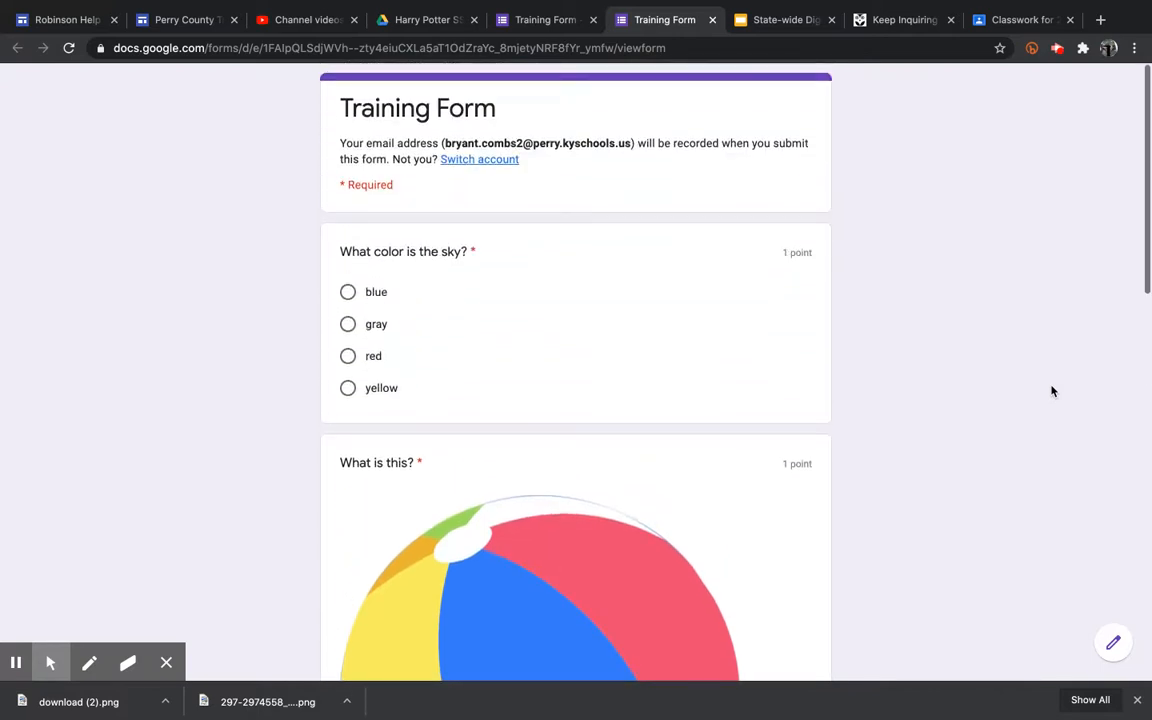
{"action": "left_click", "coordinate": [347, 324]}
{"action": "left_click", "coordinate": [347, 291]}
{"action": "left_click", "coordinate": [347, 324]}
Answer "What is this?" with beach ball and "Who wrote Harry Potter?" with J.K. Rowling.
{"action": "scroll", "coordinate": [981, 289], "scroll_direction": "down", "scroll_amount": 7}
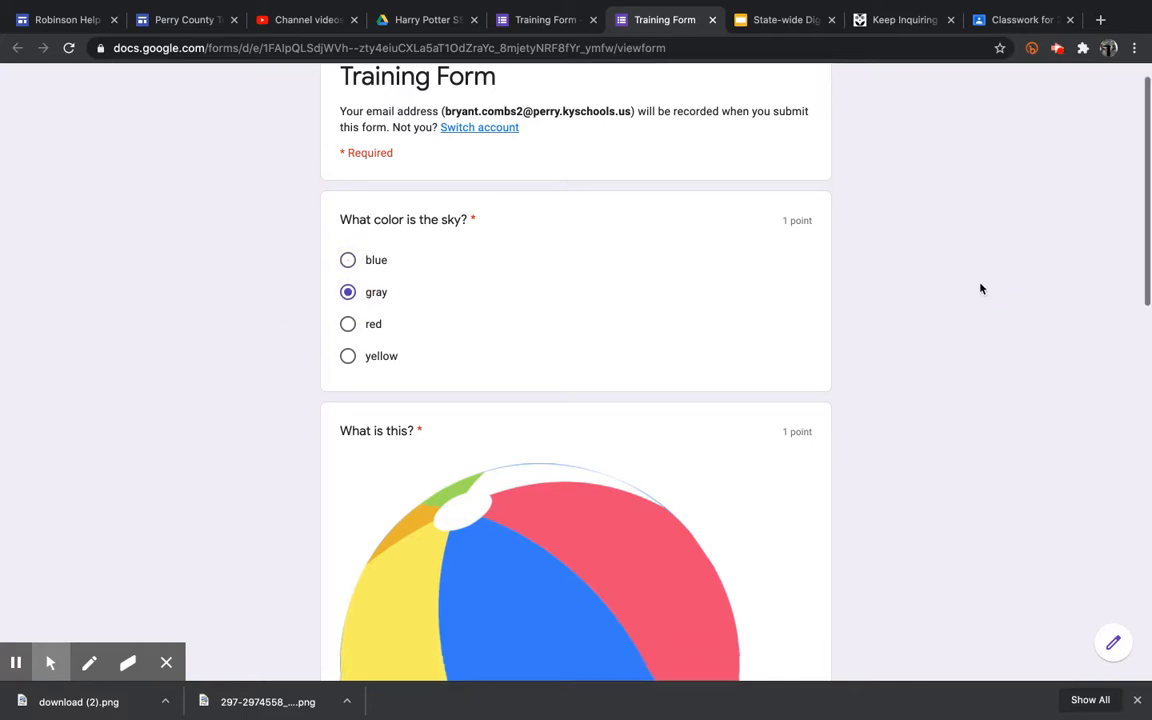
{"action": "scroll", "coordinate": [981, 289], "scroll_direction": "down", "scroll_amount": 3}
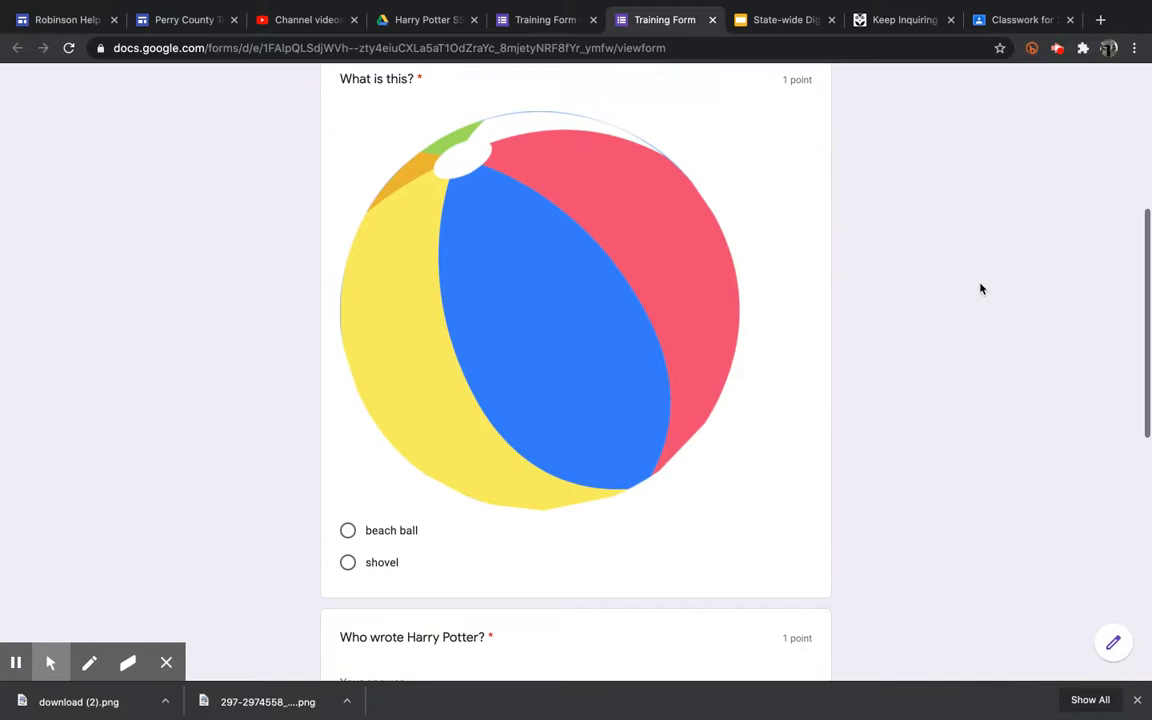
{"action": "scroll", "coordinate": [981, 289], "scroll_direction": "down", "scroll_amount": 1}
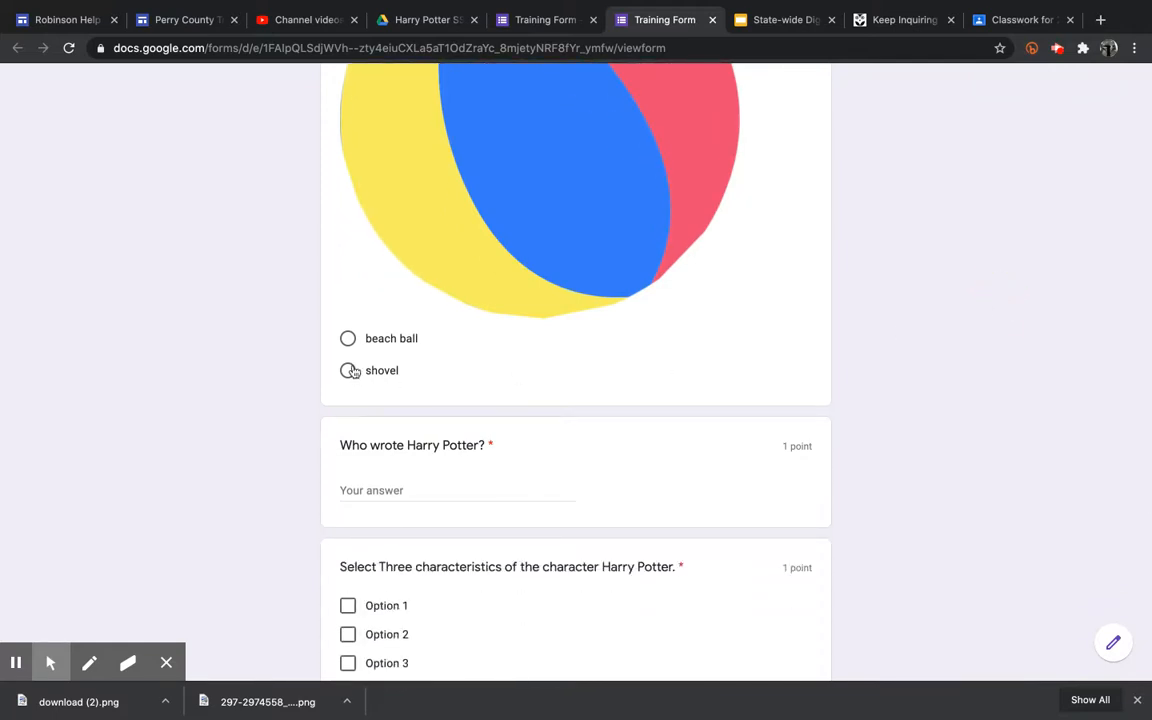
{"action": "left_click", "coordinate": [348, 338]}
{"action": "left_click", "coordinate": [408, 487]}
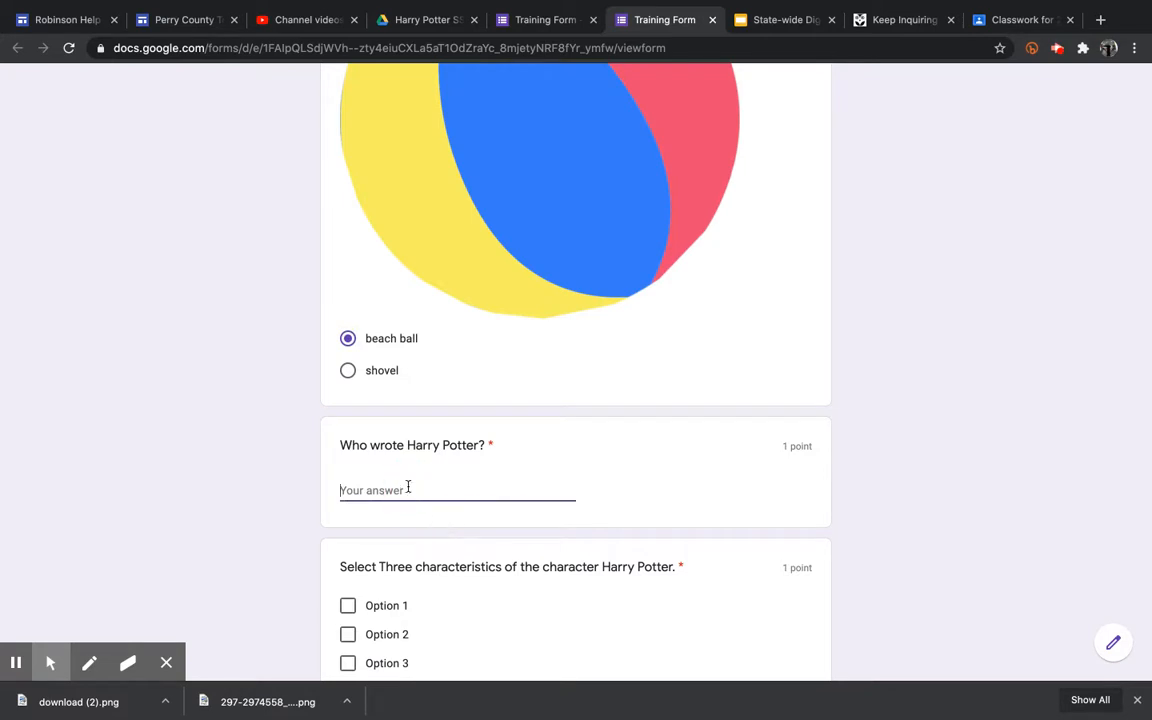
{"action": "type", "text": "J.K. Rowling"}
{"action": "left_click", "coordinate": [895, 449]}
Select Option 1, Option 3 and Option 5 in the Harry Potter characteristics question and submit the form.
{"action": "scroll", "coordinate": [895, 449], "scroll_direction": "down", "scroll_amount": 3}
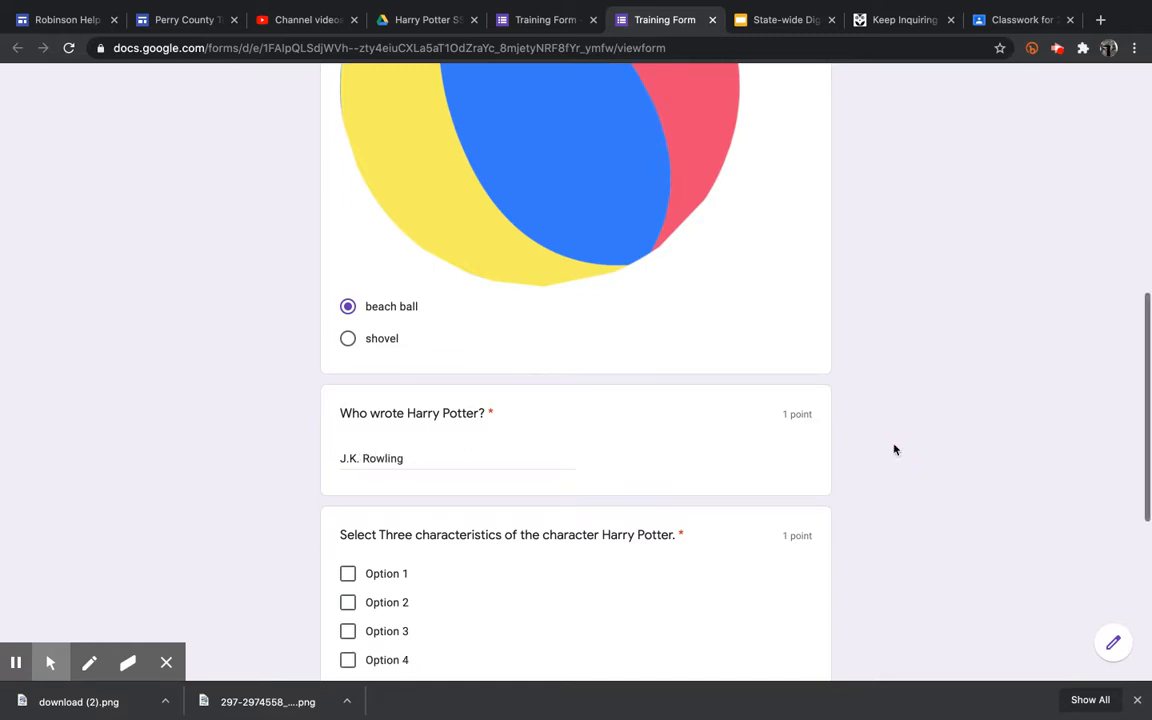
{"action": "left_click", "coordinate": [347, 381]}
{"action": "left_click", "coordinate": [347, 439]}
{"action": "left_click", "coordinate": [347, 496]}
{"action": "scroll", "coordinate": [955, 432], "scroll_direction": "down", "scroll_amount": 3}
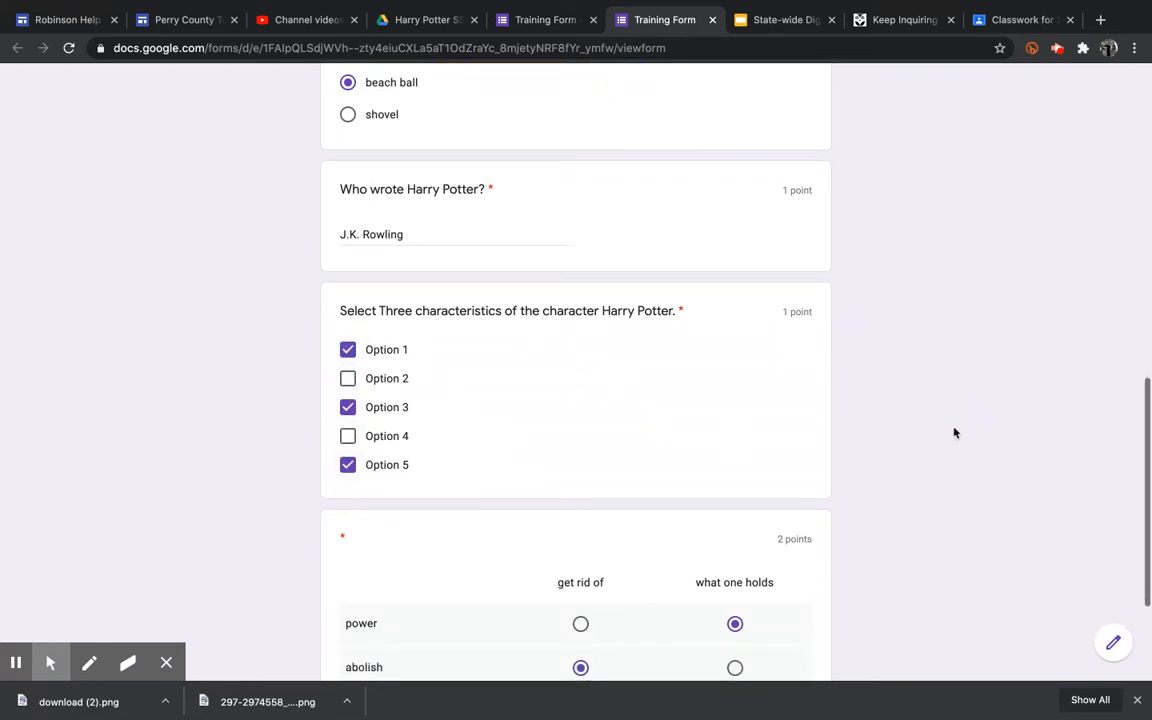
{"action": "left_click", "coordinate": [355, 549]}
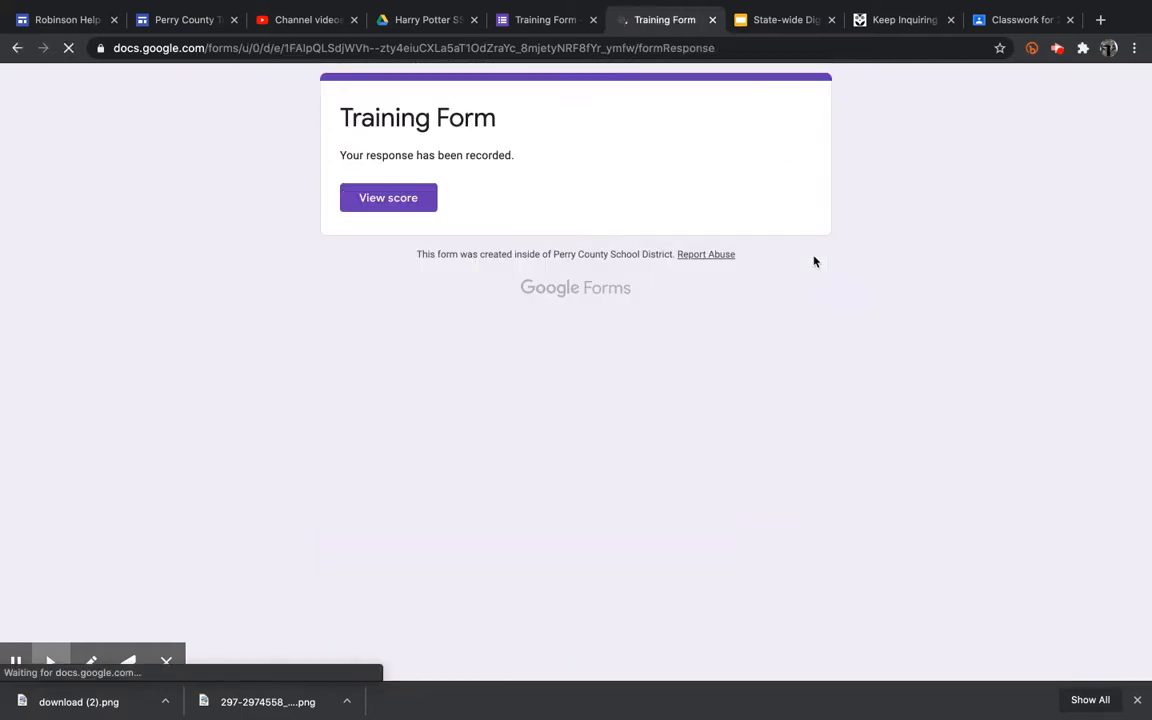
Open the score of the submitted response and review the grading, correct answers and feedback for every question.
{"action": "left_click", "coordinate": [388, 205]}
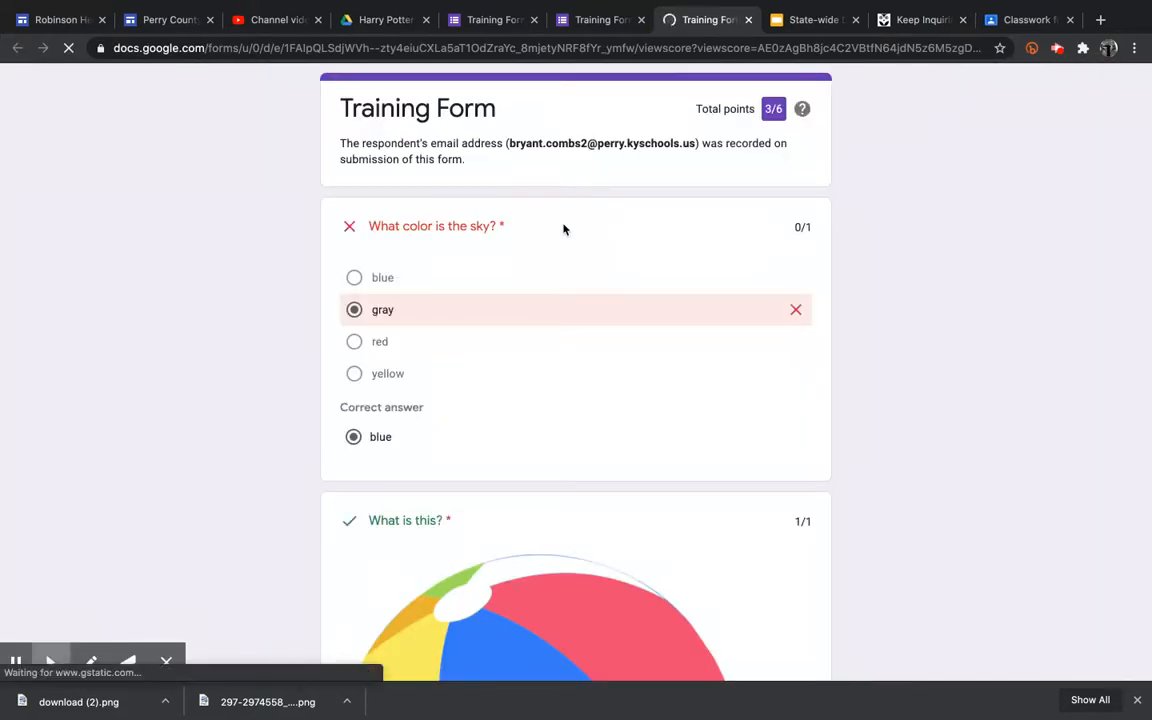
{"action": "left_click", "coordinate": [926, 246]}
{"action": "scroll", "coordinate": [926, 248], "scroll_direction": "down", "scroll_amount": 5}
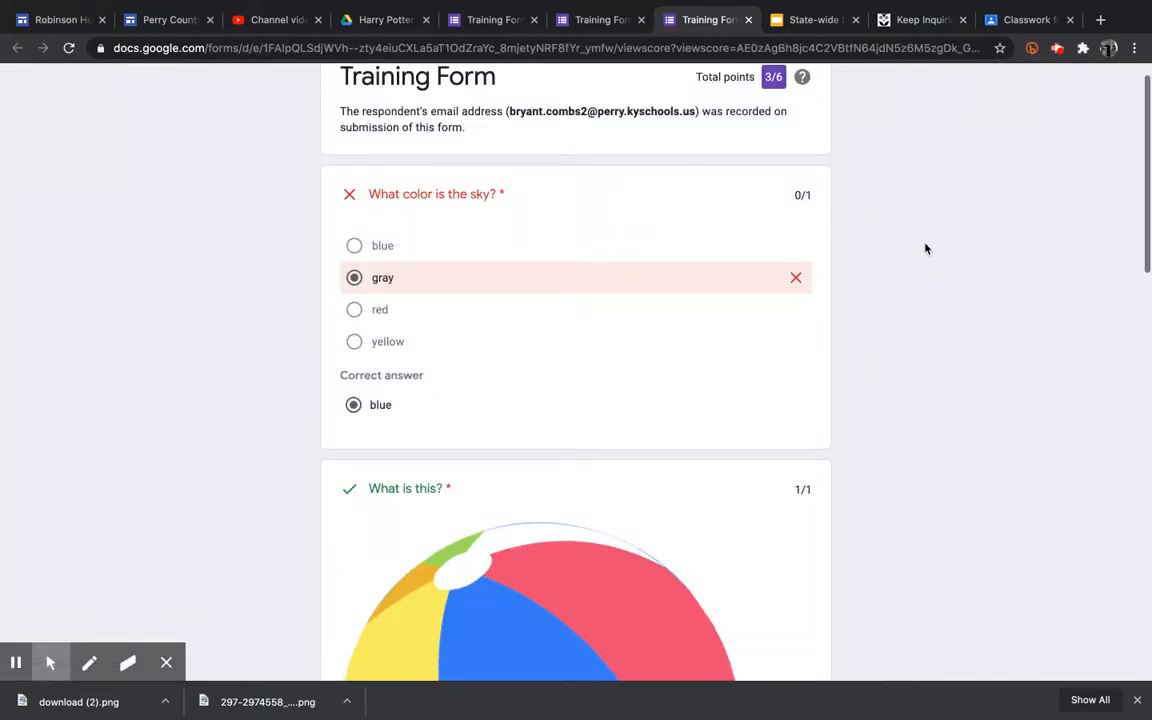
{"action": "scroll", "coordinate": [926, 248], "scroll_direction": "down", "scroll_amount": 4}
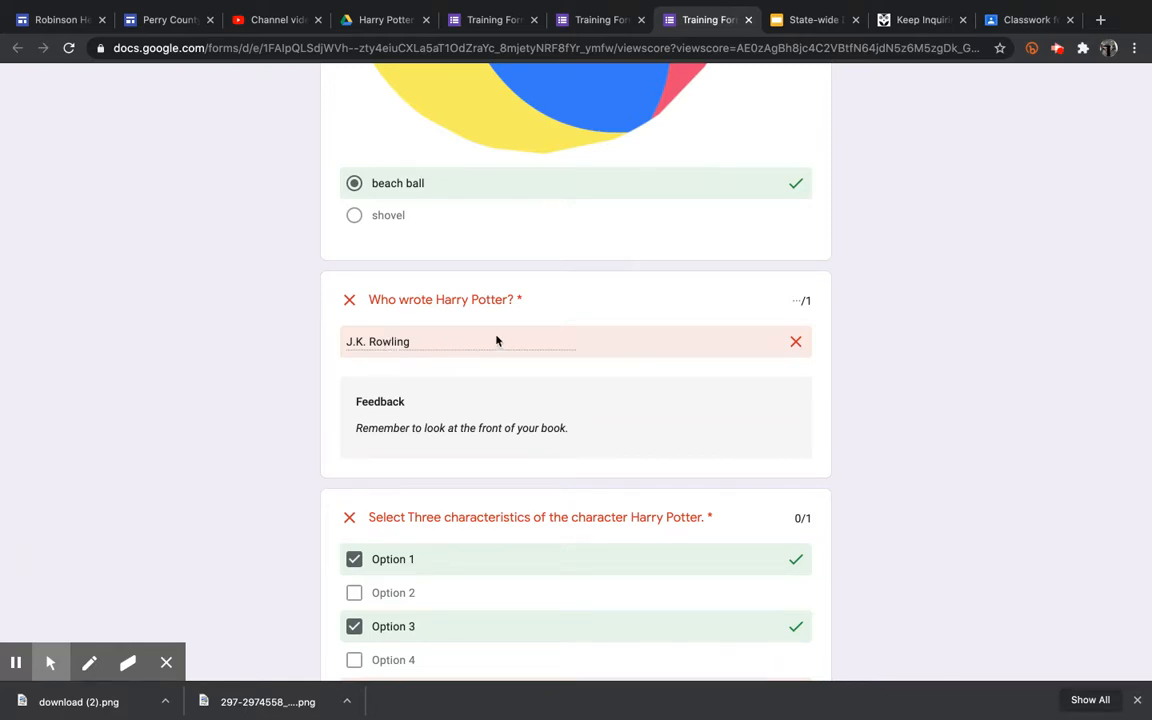
{"action": "scroll", "coordinate": [1039, 260], "scroll_direction": "down", "scroll_amount": 4}
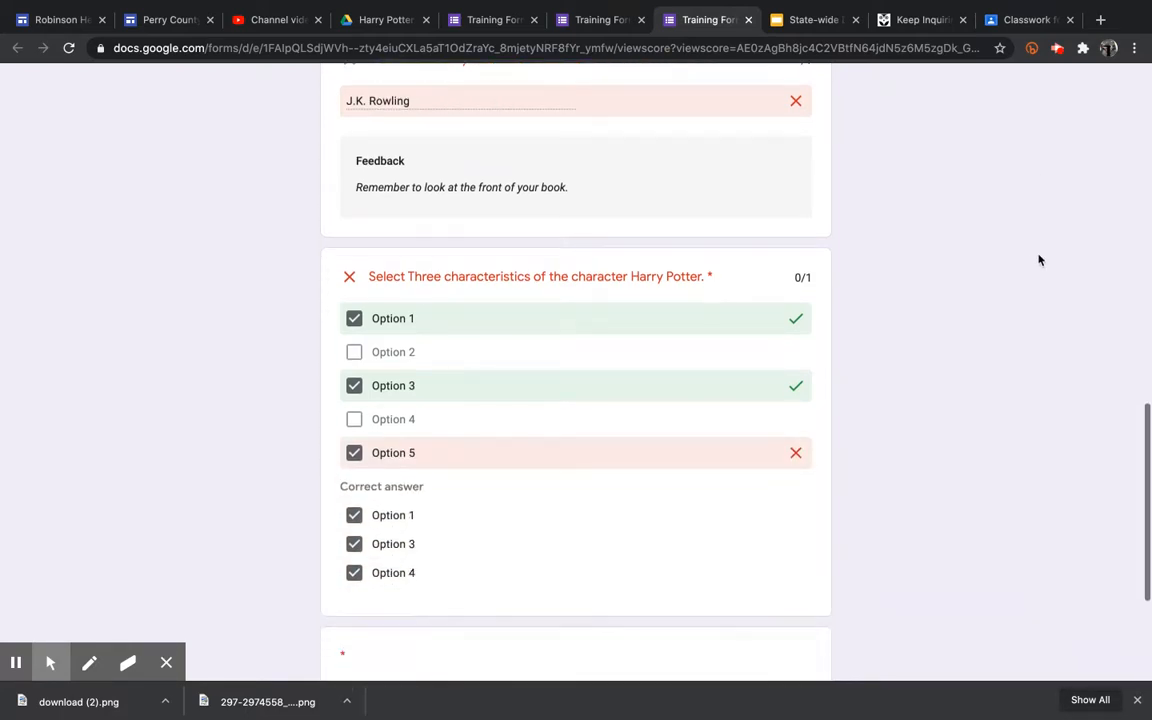
{"action": "scroll", "coordinate": [1039, 260], "scroll_direction": "down", "scroll_amount": 3}
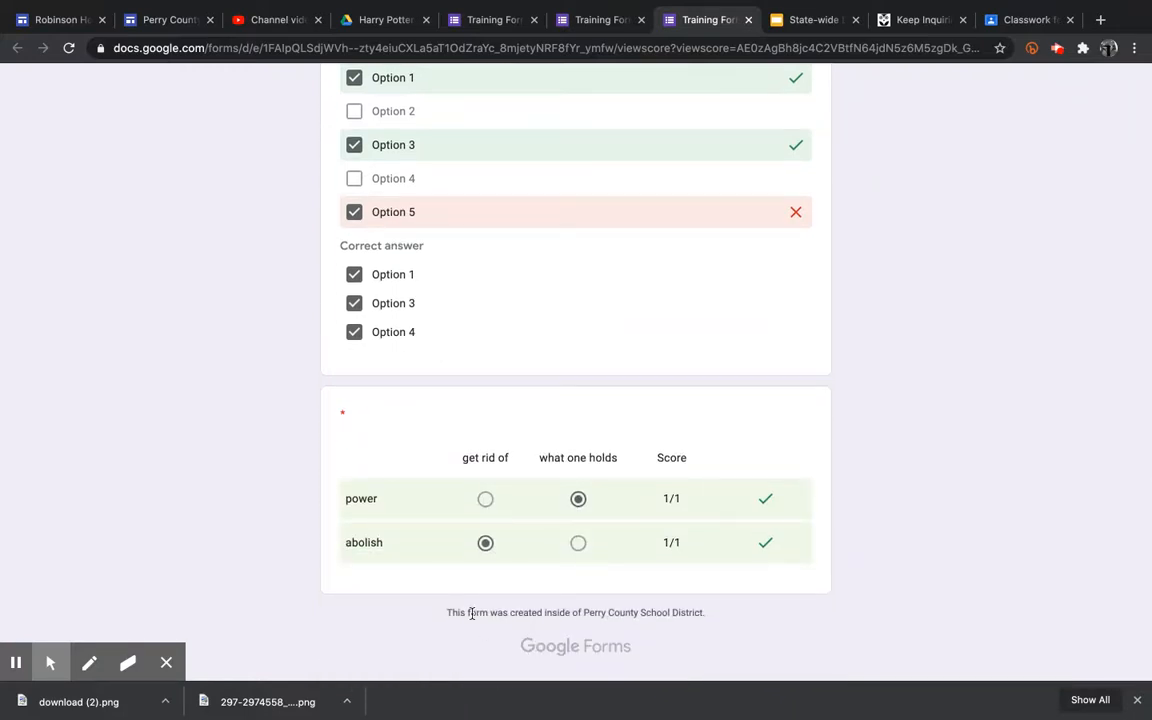
Close the score and response confirmation pages and return to the Training Form editor.
{"action": "left_click", "coordinate": [748, 20]}
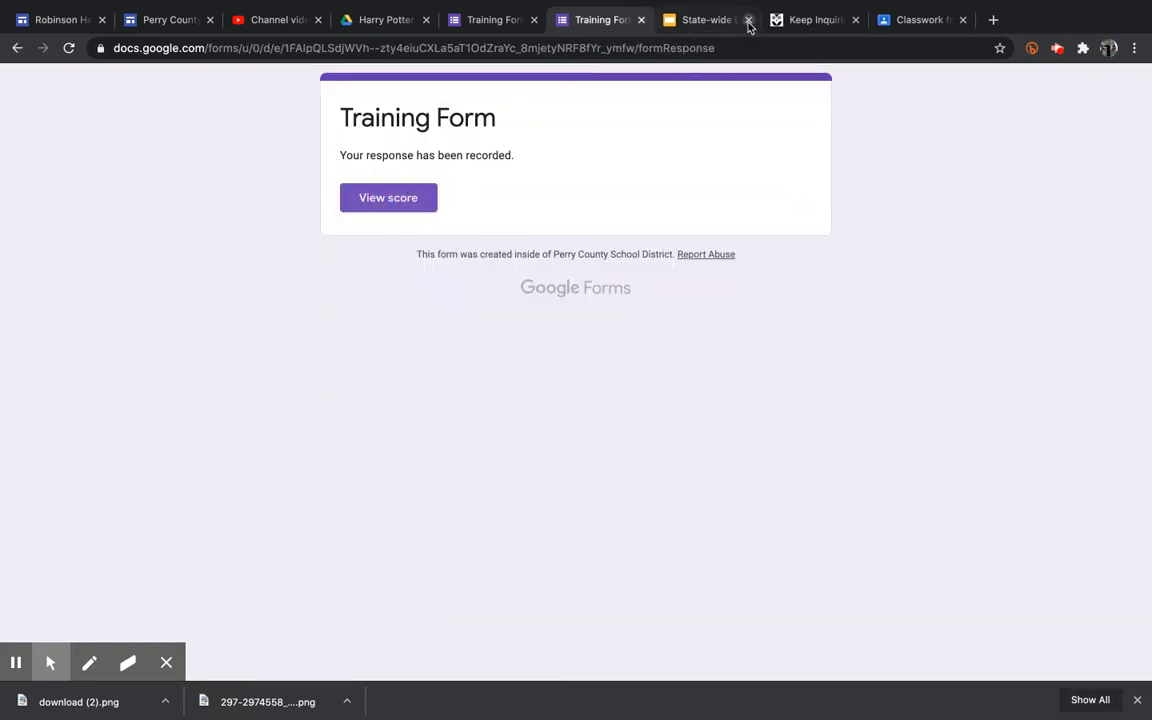
{"action": "left_click", "coordinate": [642, 20]}
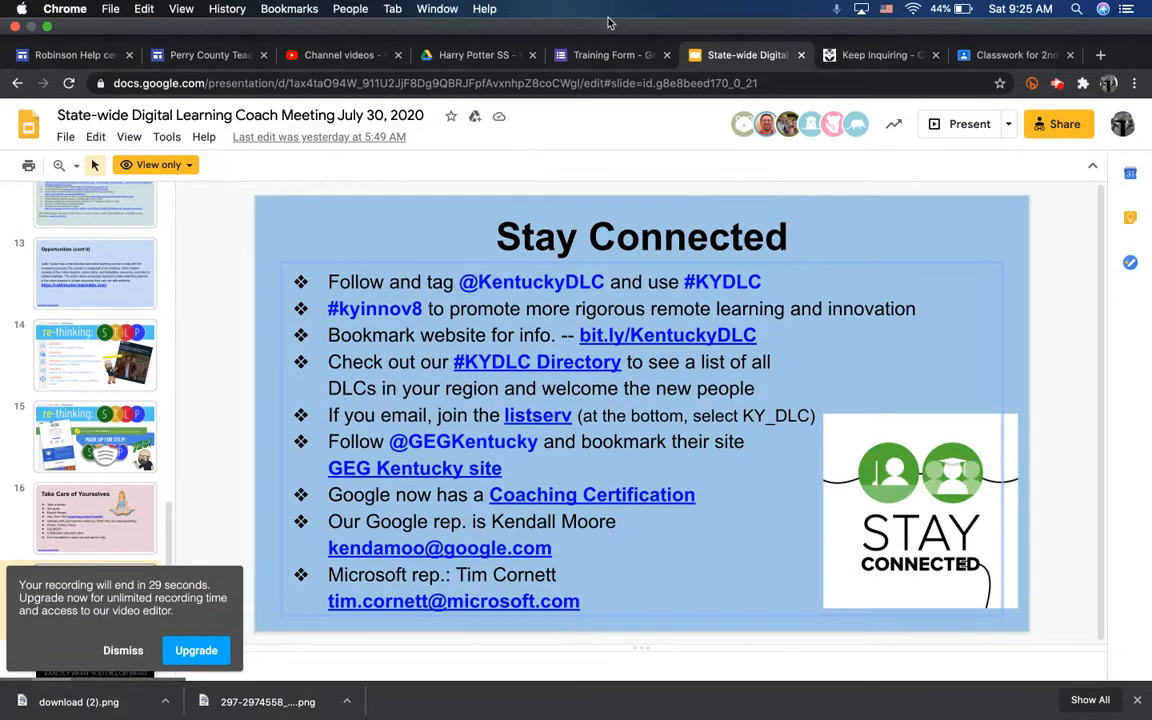
{"action": "left_click", "coordinate": [612, 55]}
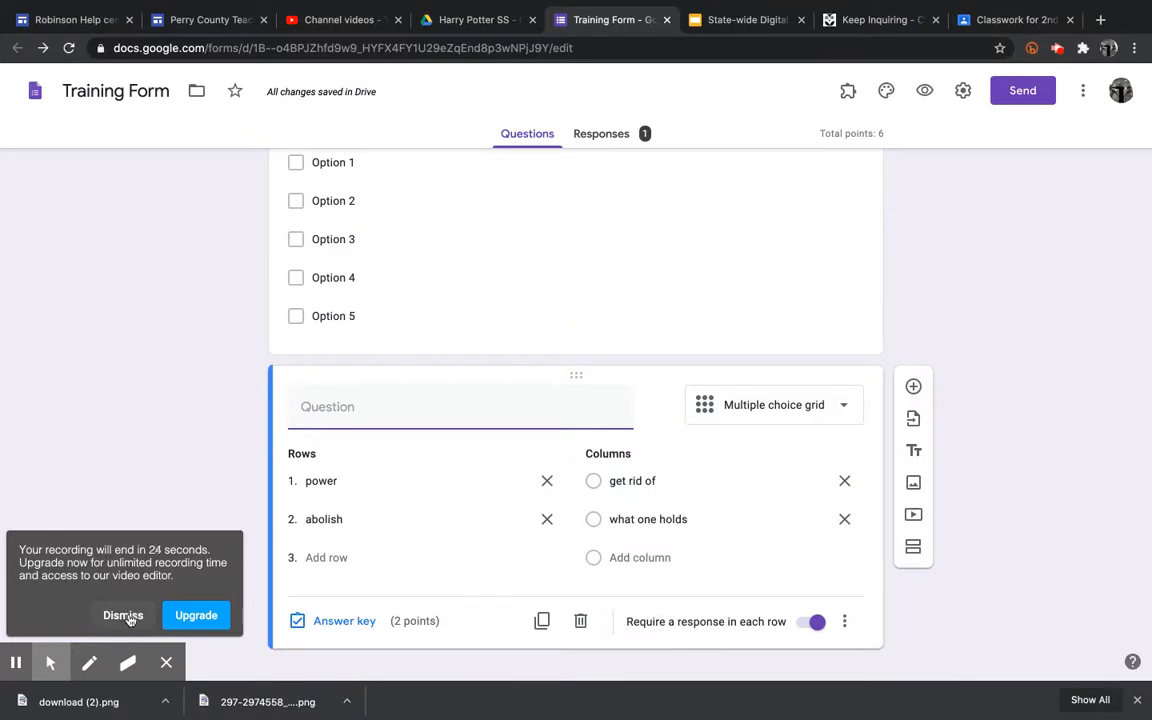
{"action": "left_click", "coordinate": [125, 616]}
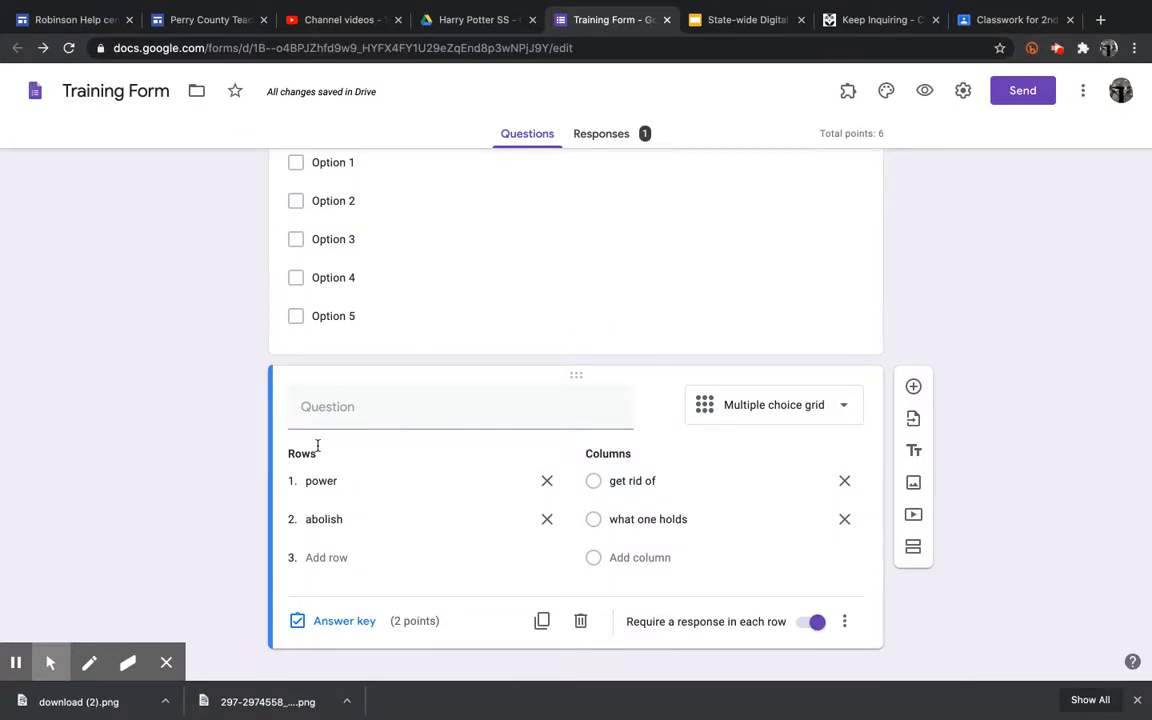